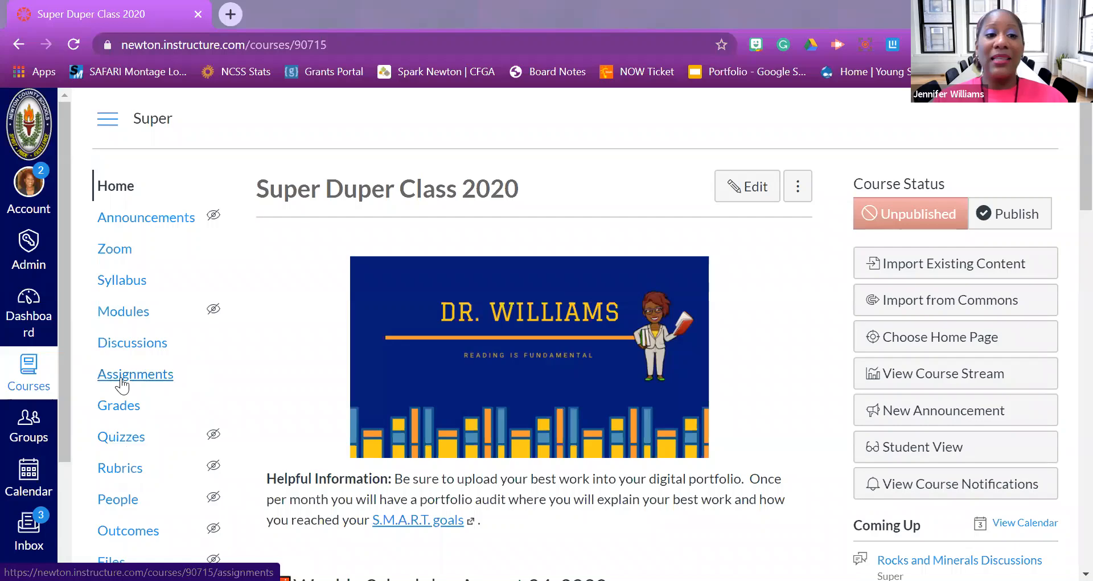
Open the course's assignment list and check the options offered for the Rocks and Minerals Discussions assignment.
click(122, 383)
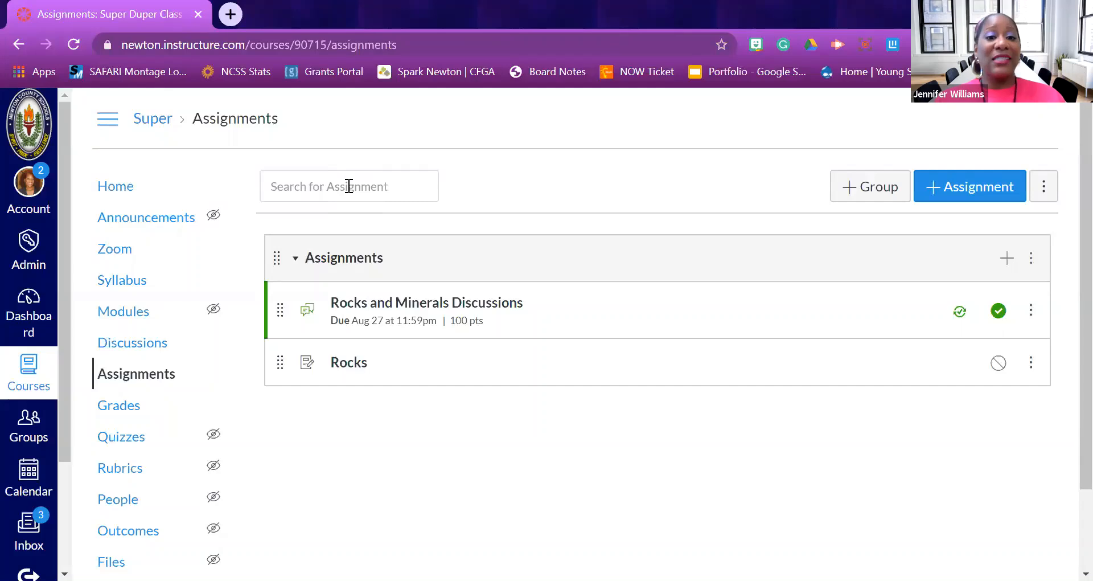
click(1032, 312)
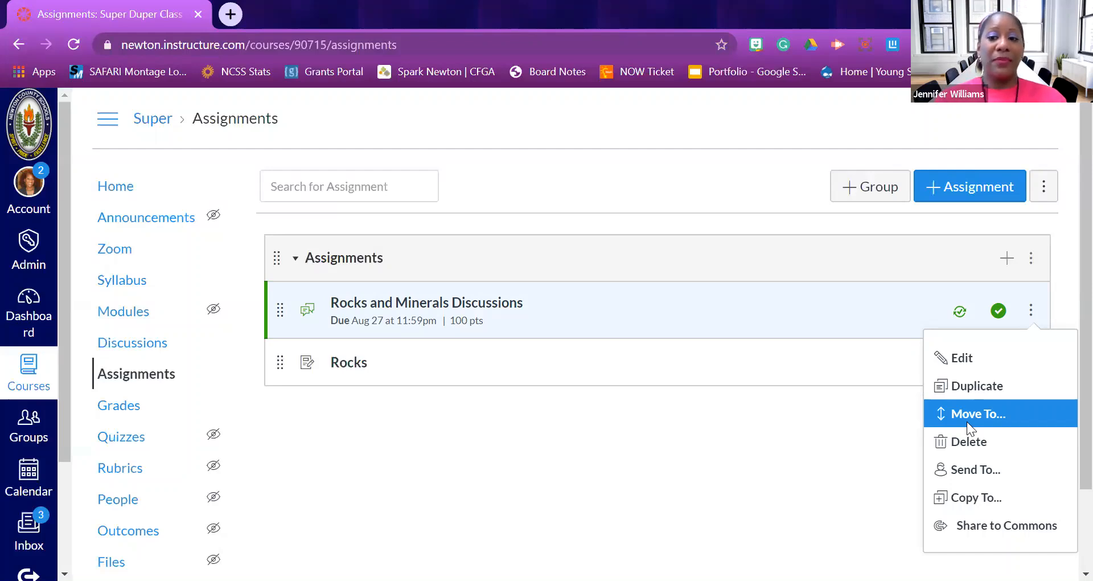
click(821, 468)
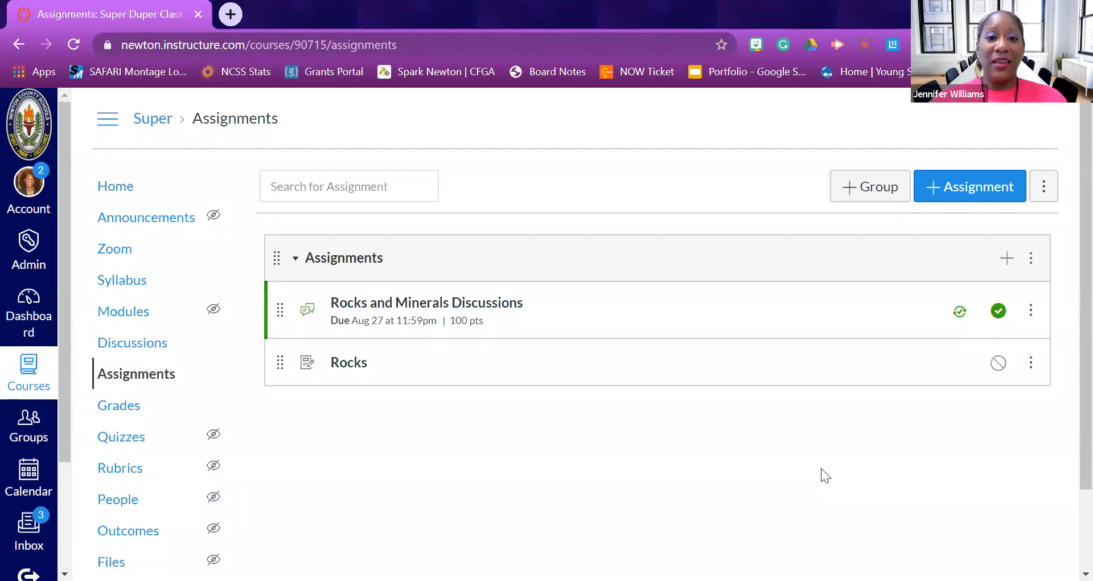
Create a new assignment and name it "Metamorphic Rocks".
click(955, 195)
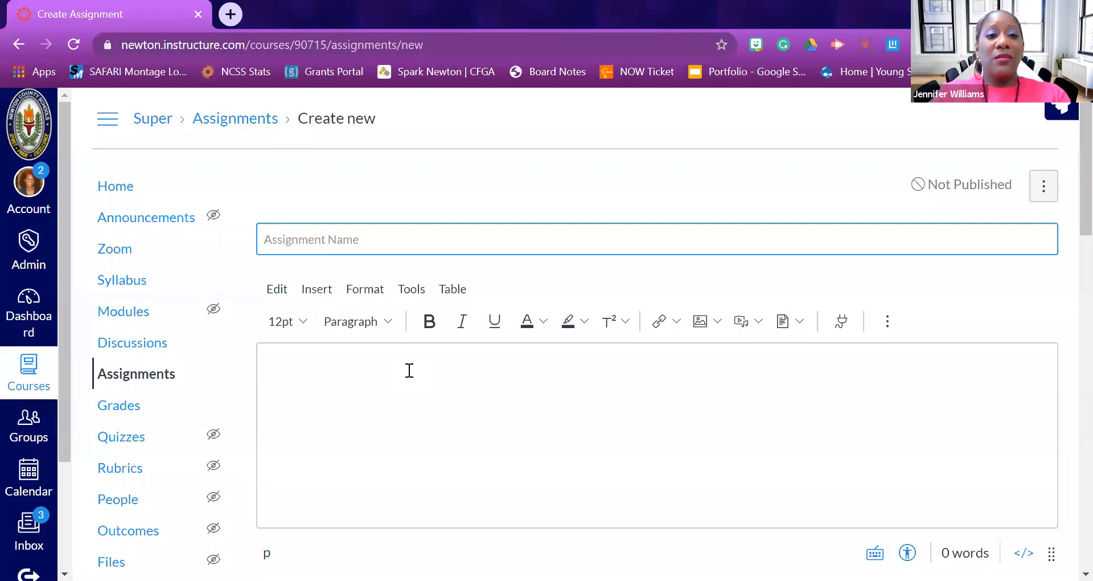
text(R)
key(BackSpace)
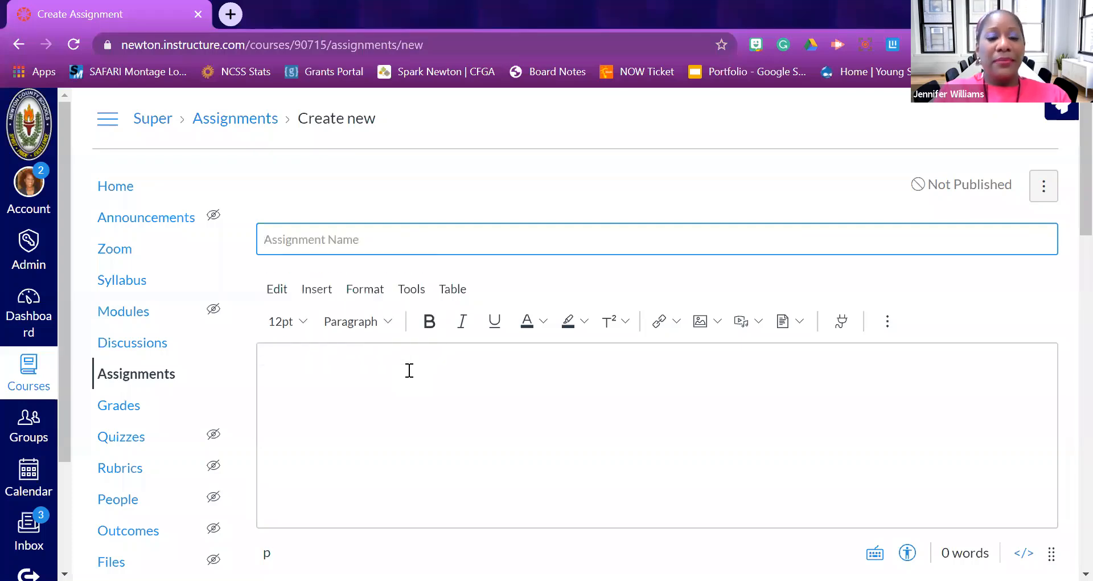
text(Metam)
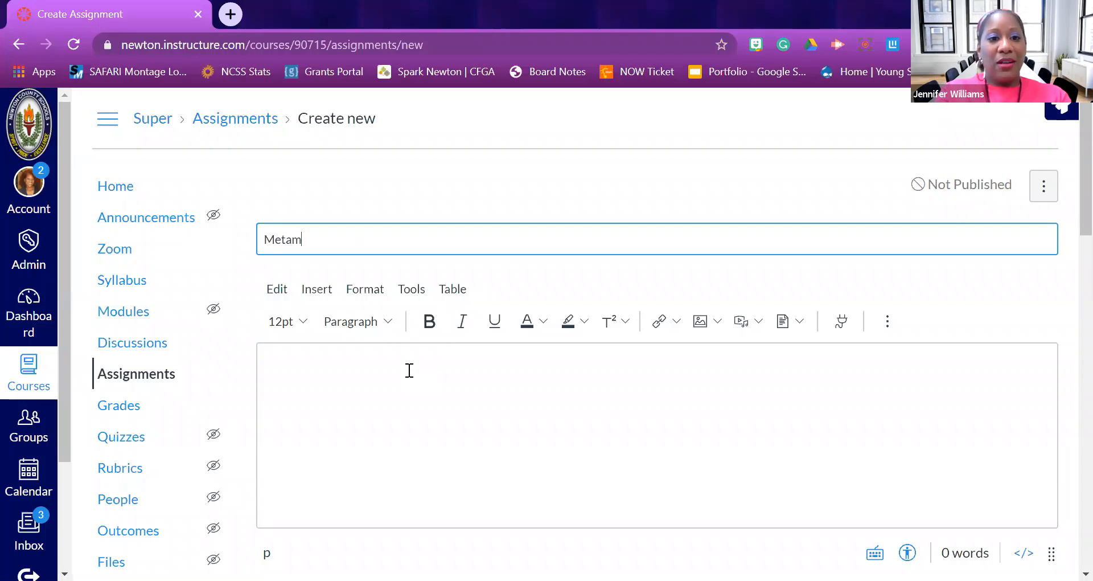
text(orphic )
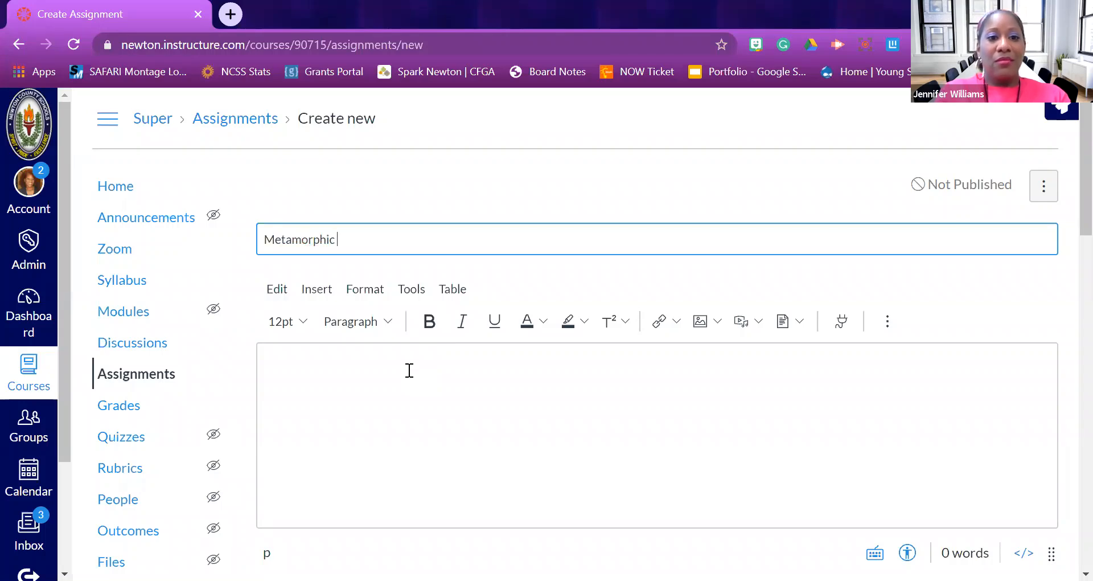
text(Rocks)
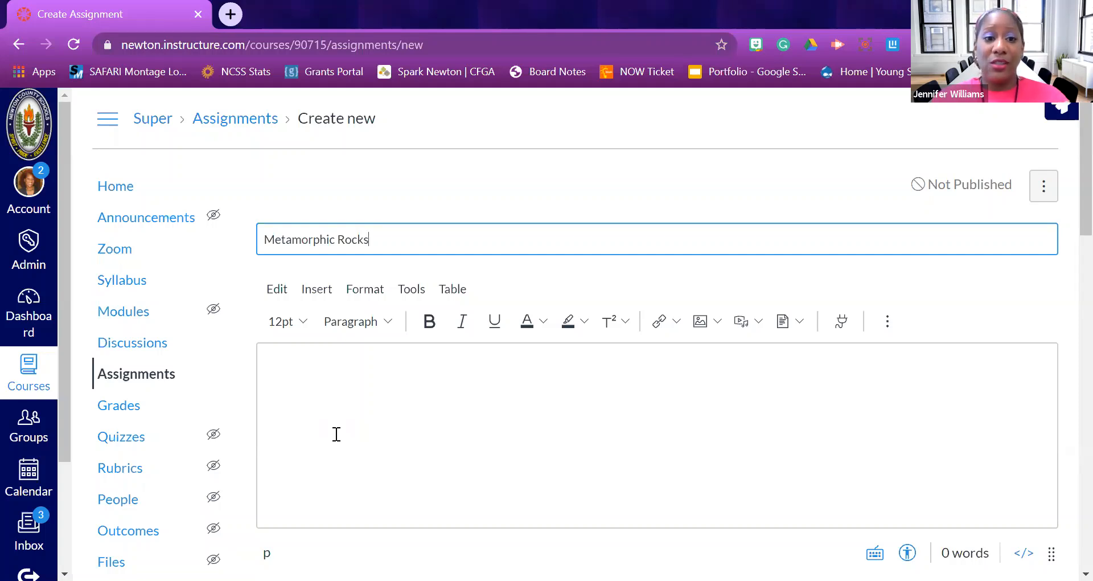
Paste the prepared song instructions into the assignment description, from "Be sure to include at least five" through "Have fun!" and the table below.
click(337, 433)
text(Be sure to include at least five the following terms in your song:  igneous, sedimentary, metamorphic, erosion, weather, pressure, heat, red-hot magma, rocks, change. You may include music or sing accapella. Have fun!)
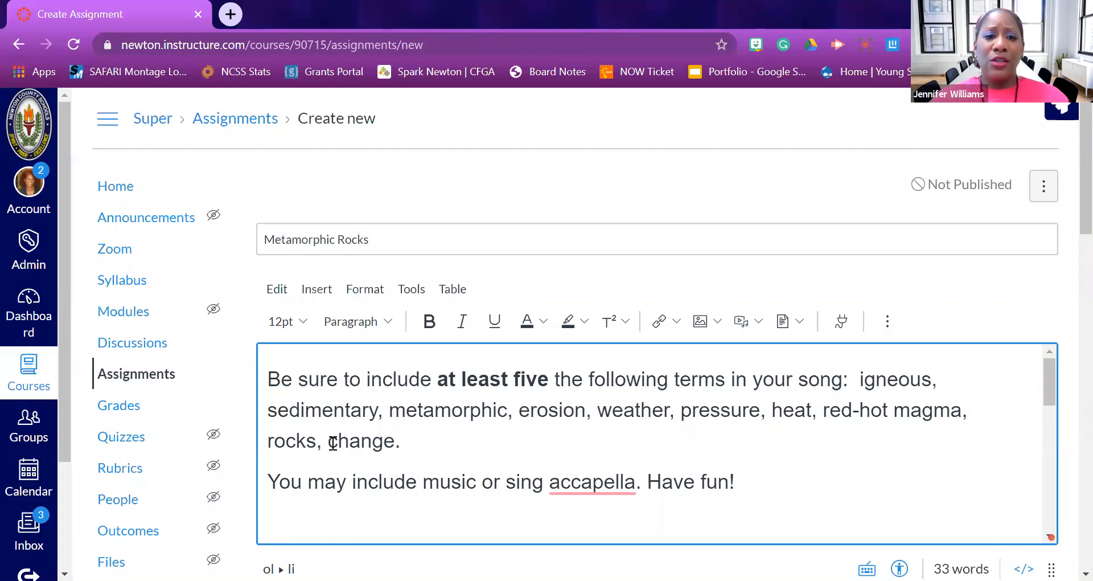
scroll(335, 438, down, 2)
scroll(333, 443, up, 1)
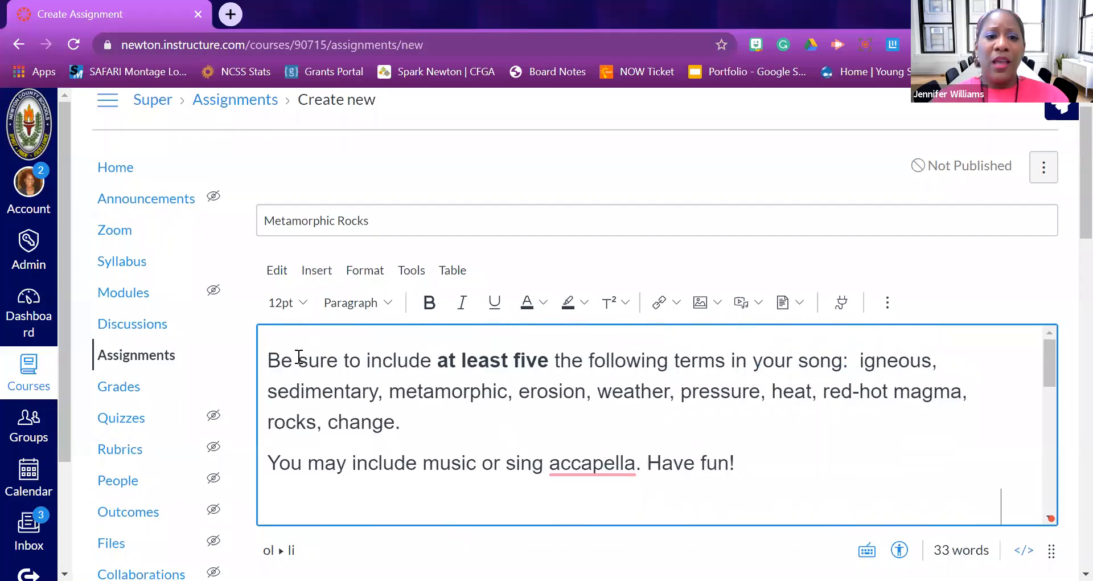
Add the greeting "Hello Boys and Girls!" on its own line above the song instructions.
click(269, 361)
key(Return)
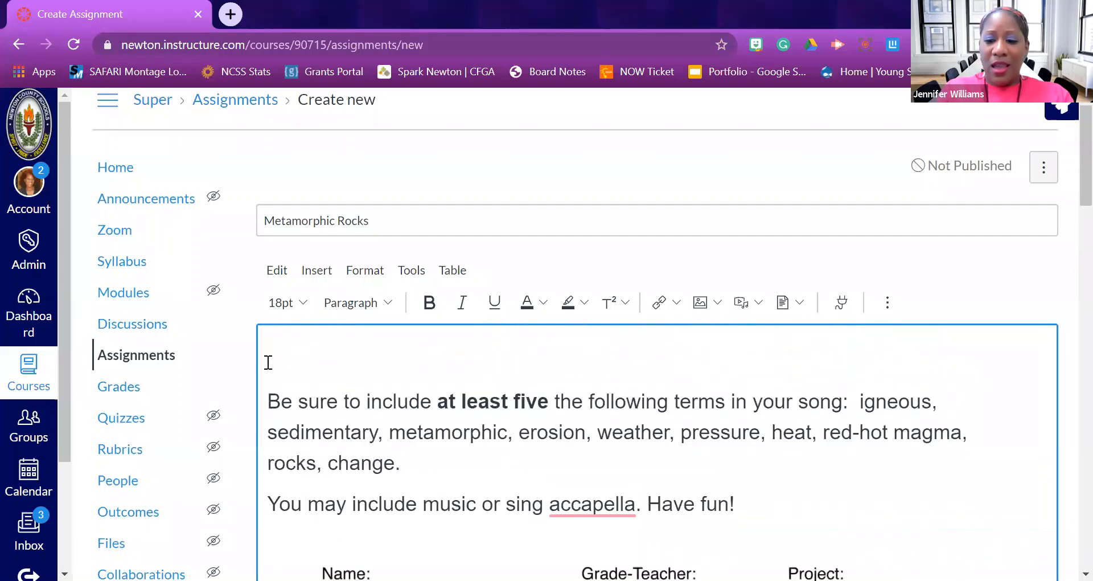
text(Hell)
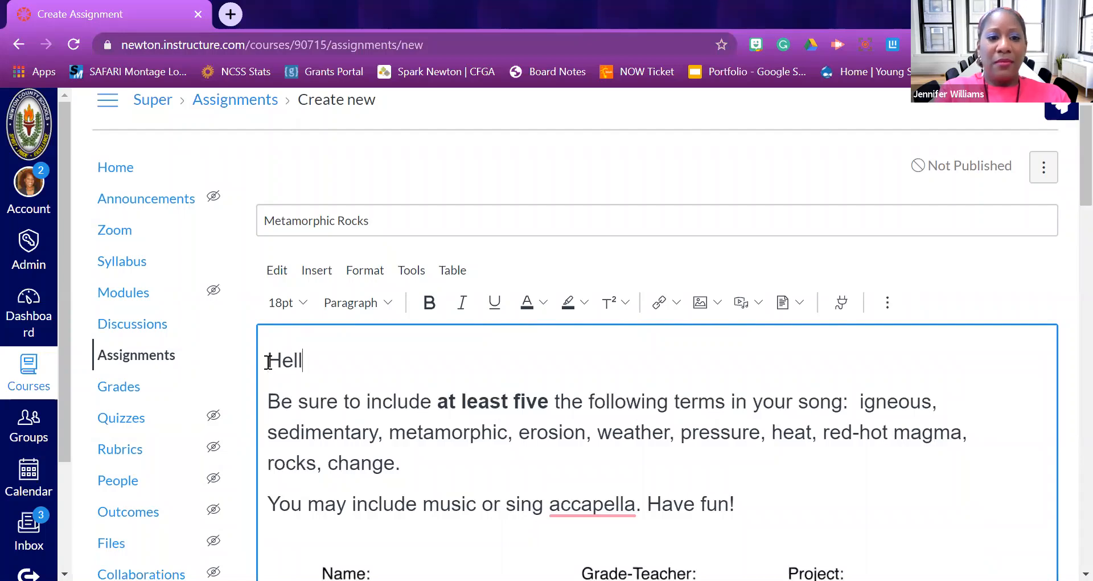
text(o Boys and Girls!)
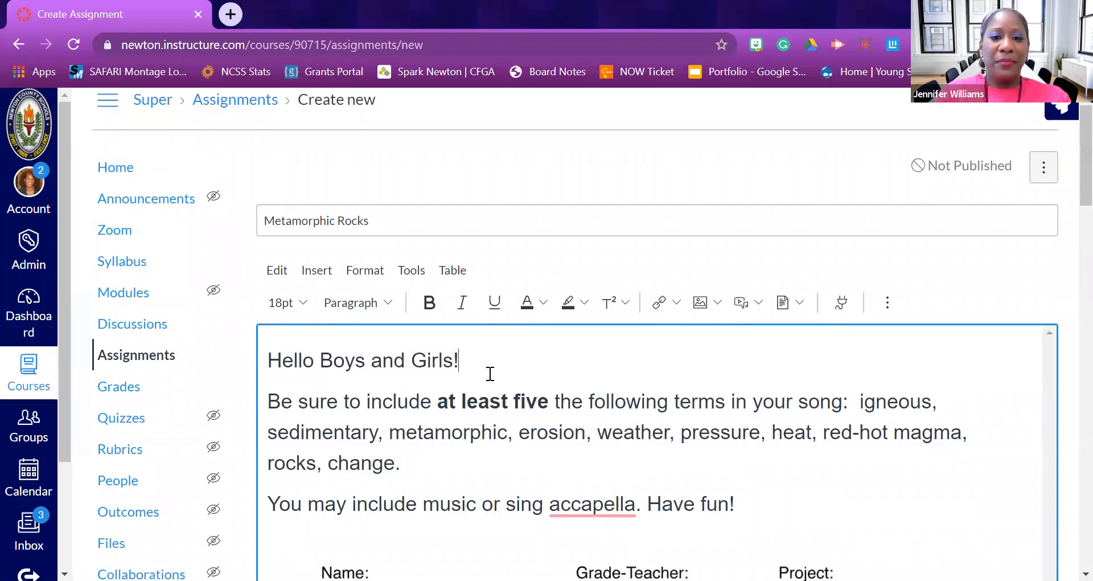
key(Return)
key(Return)
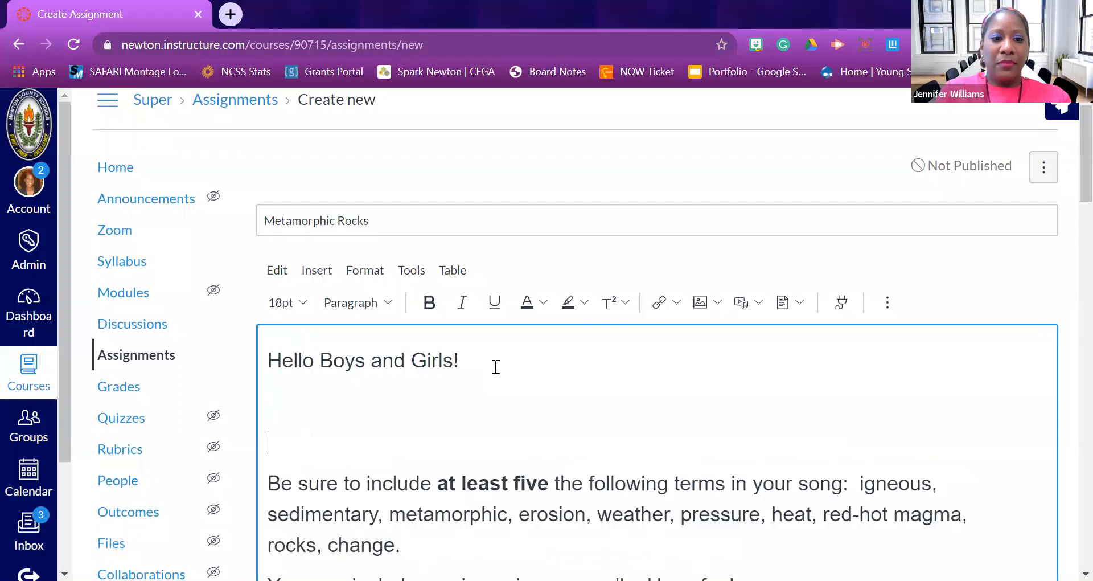
key(BackSpace)
text(This)
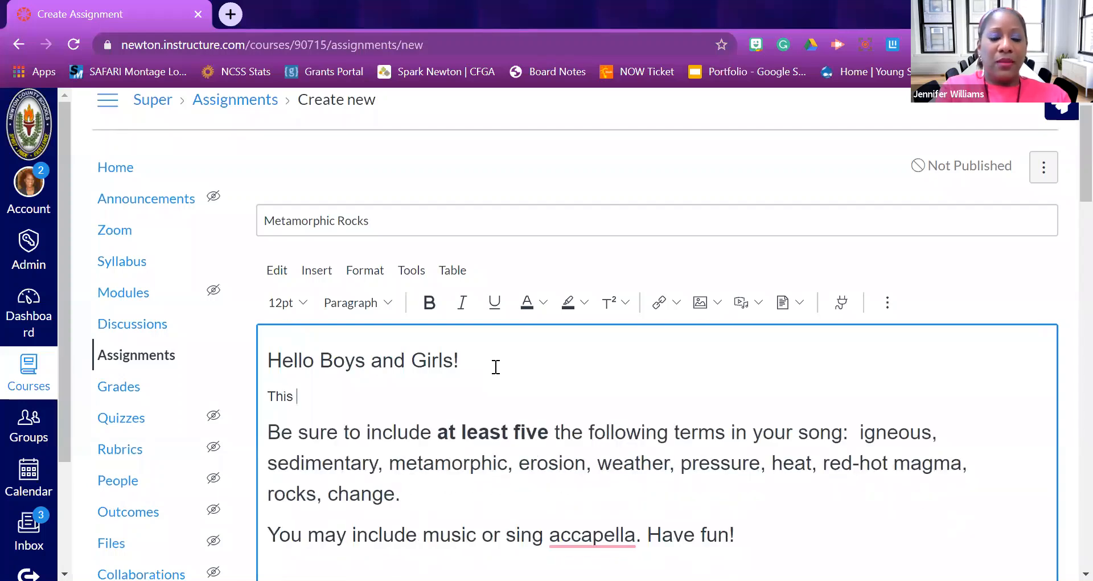
key(BackSpace)
key(BackSpace)
key(BackSpace)
key(BackSpace)
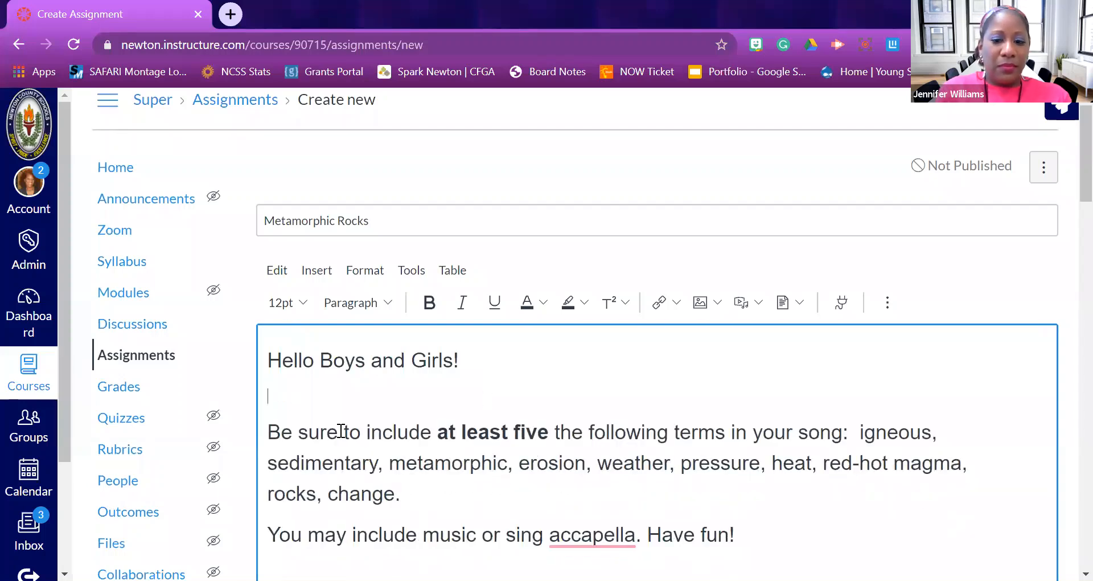
key(BackSpace)
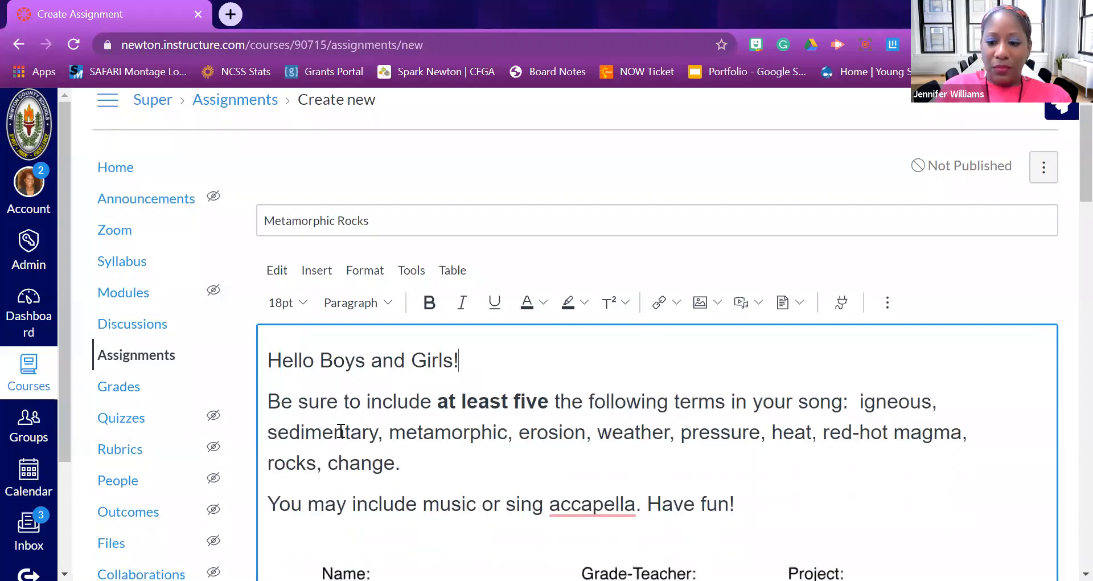
Start a new paragraph under the greeting with the sentence "We learned all about rocks this week.".
key(Return)
text(We le)
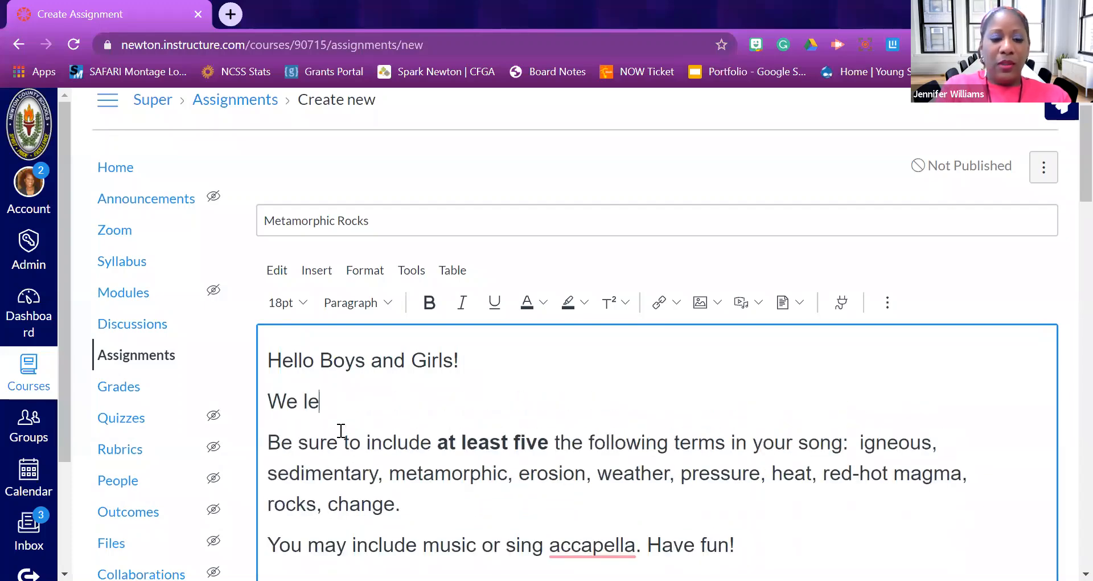
text(arned all about )
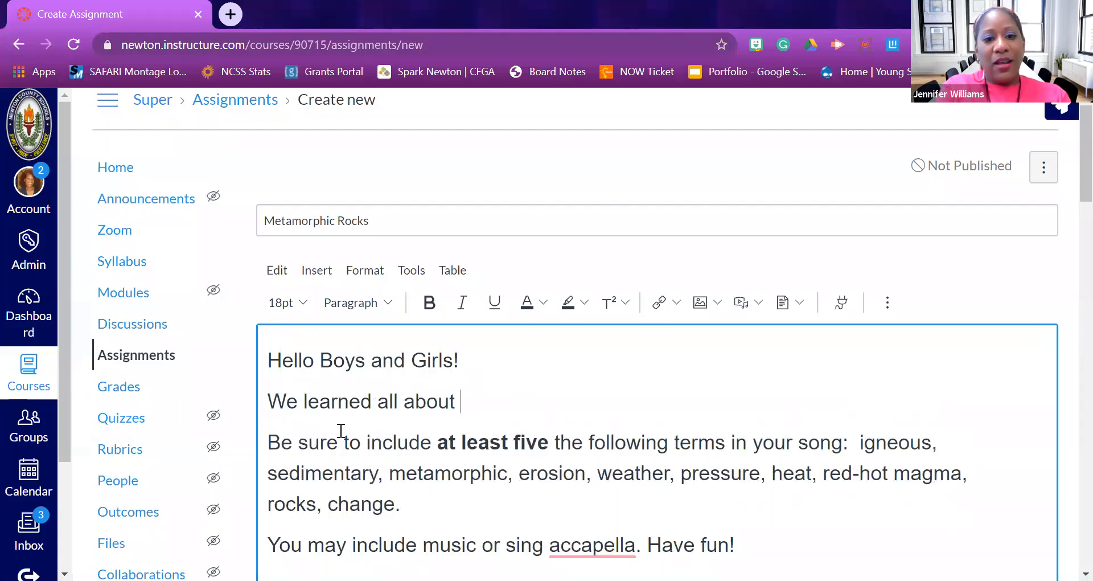
text(rocks th)
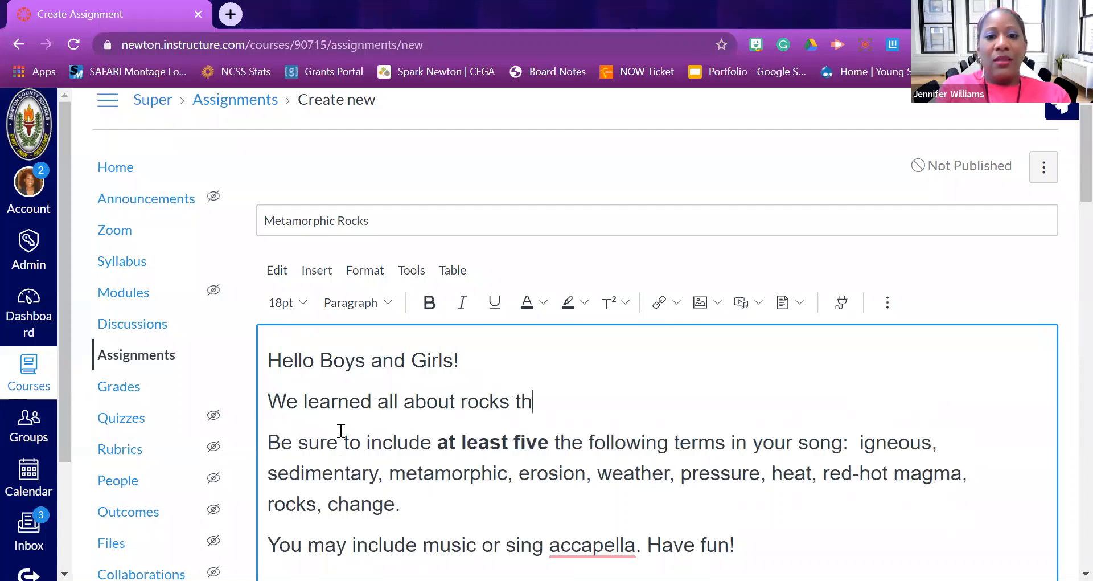
text(is week.  )
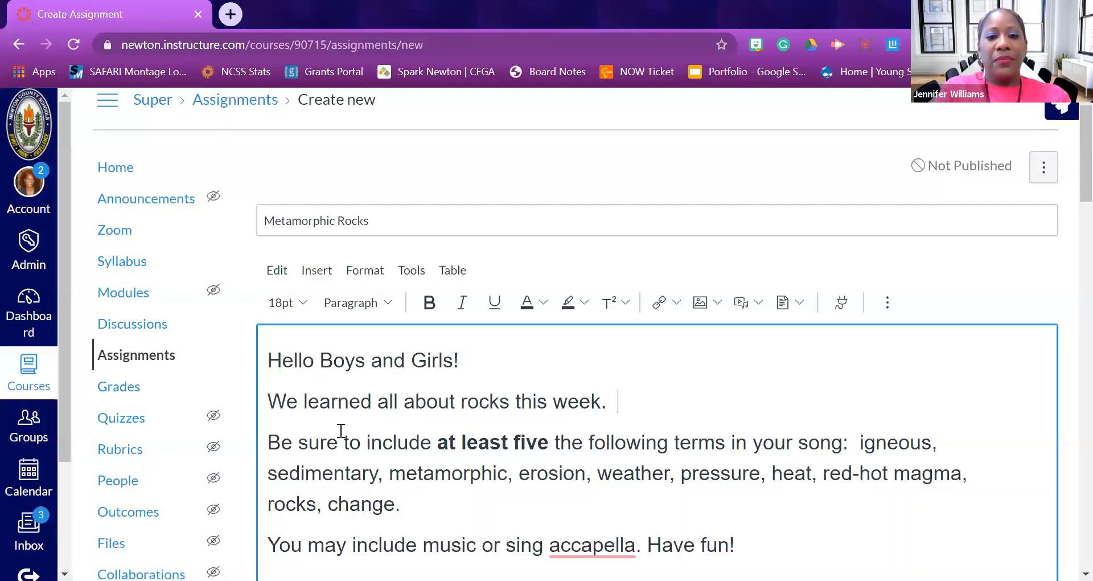
Continue that paragraph with "Watch this video and create your own song about Metamorphic rocks.".
text(Watch this )
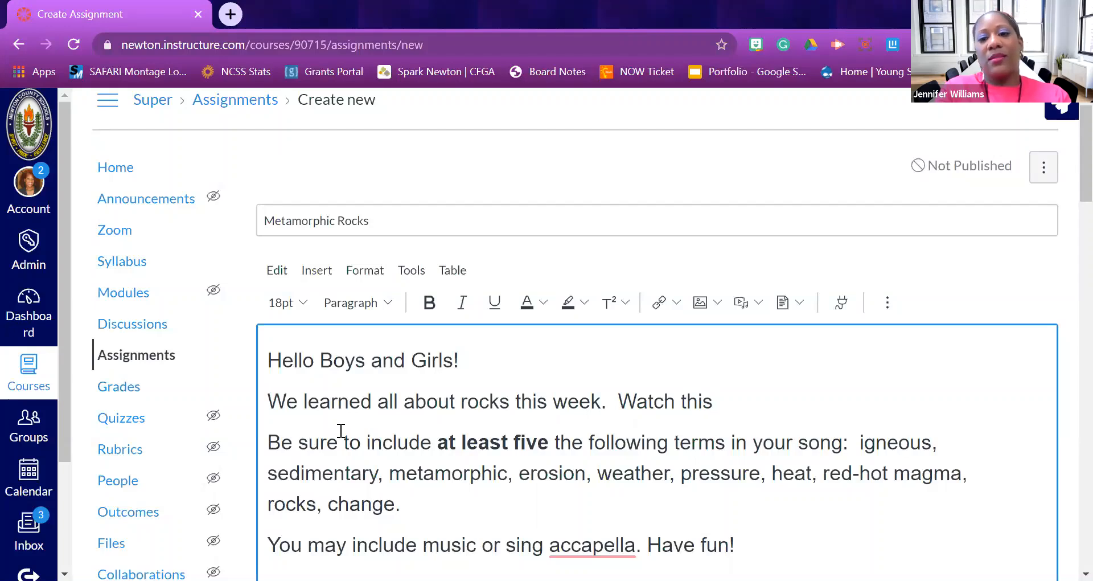
text(video )
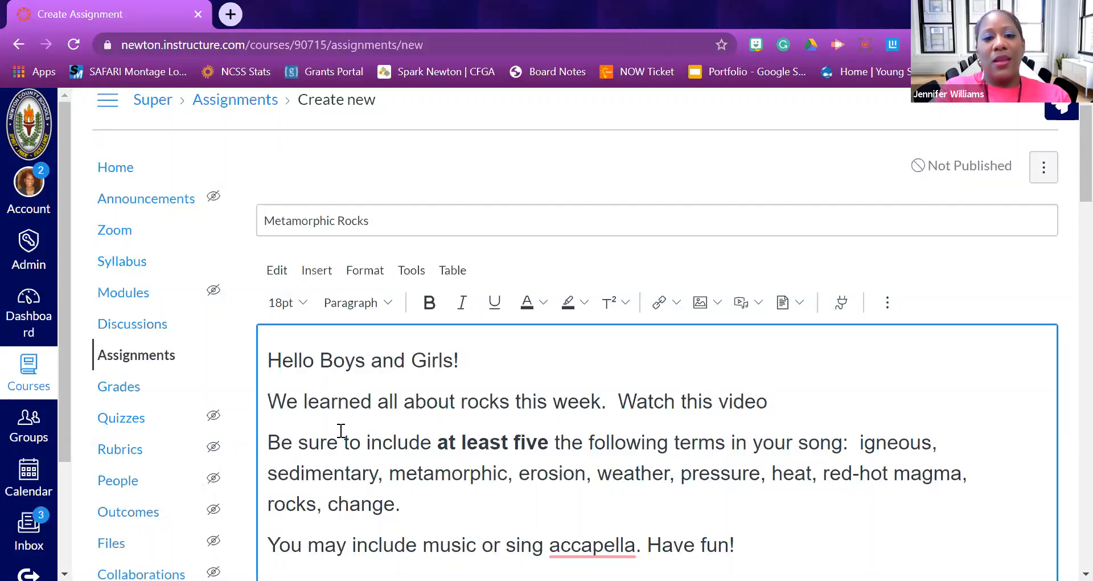
text(and creat e your own )
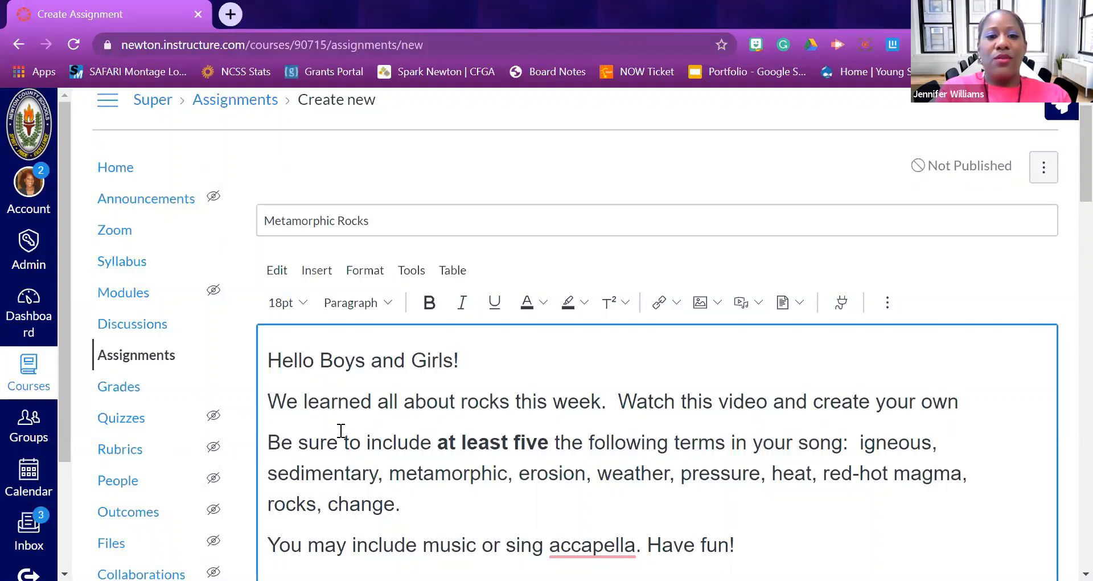
text(roc)
key(BackSpace)
key(BackSpace)
key(BackSpace)
text(song)
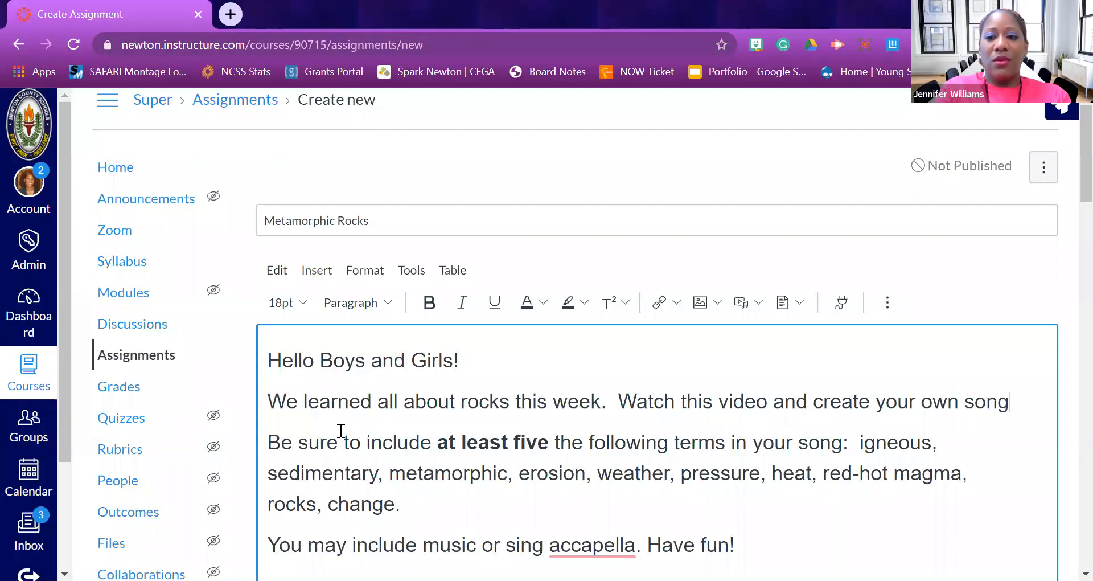
text( about Me)
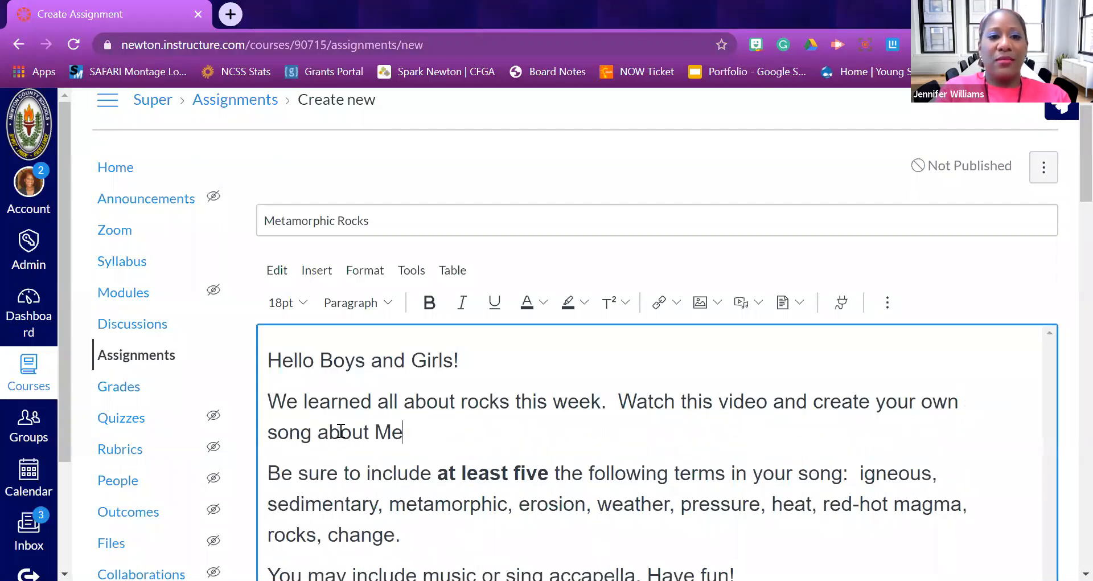
text(tamorp)
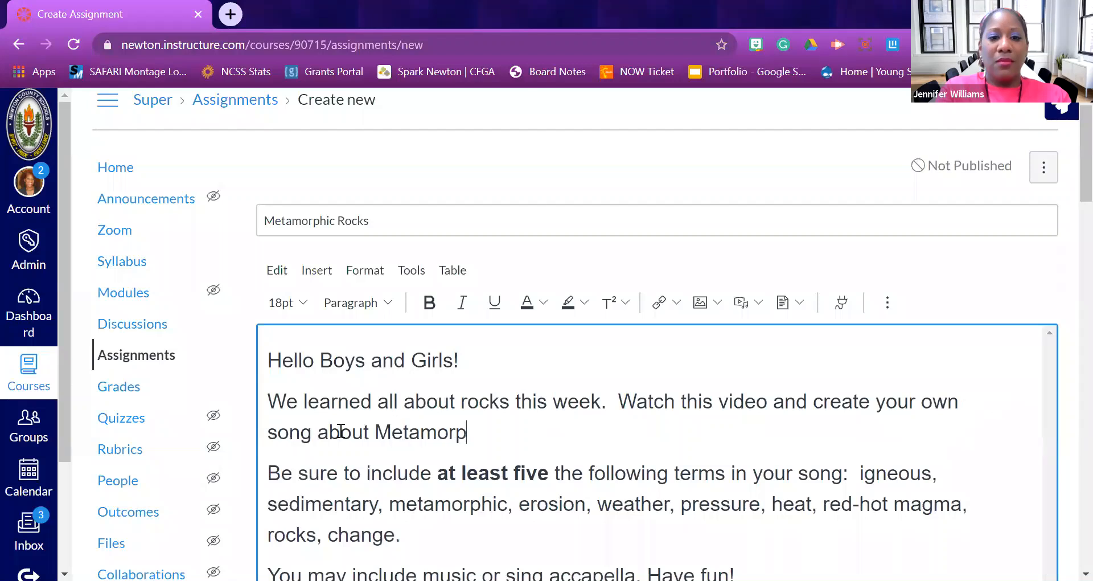
text(hic rocks.)
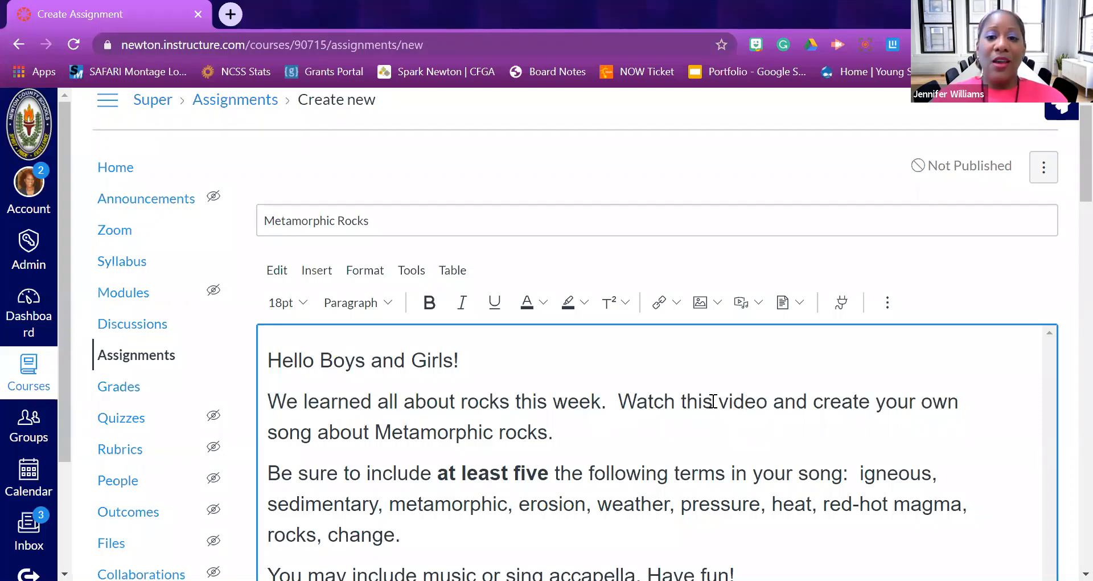
Begin inserting an external link on the word "this" in "Watch this video".
drag(713, 401, 683, 402)
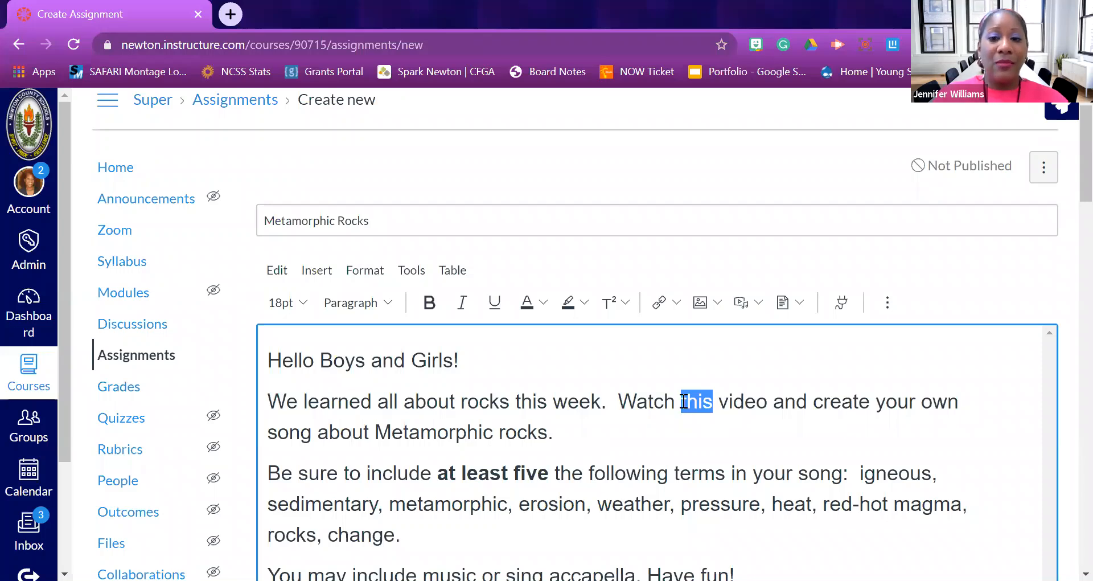
click(662, 308)
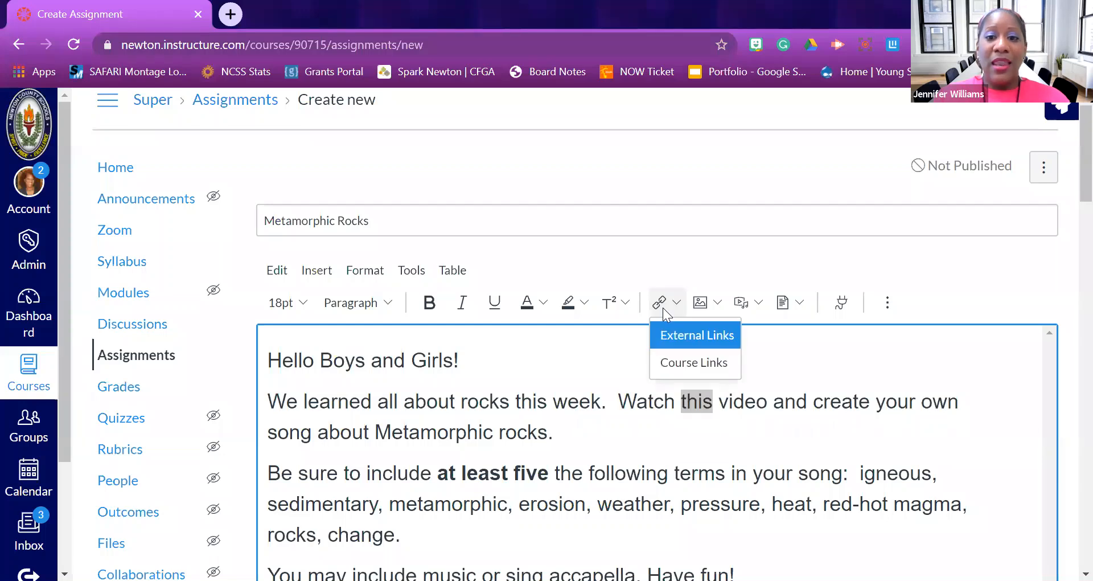
click(695, 336)
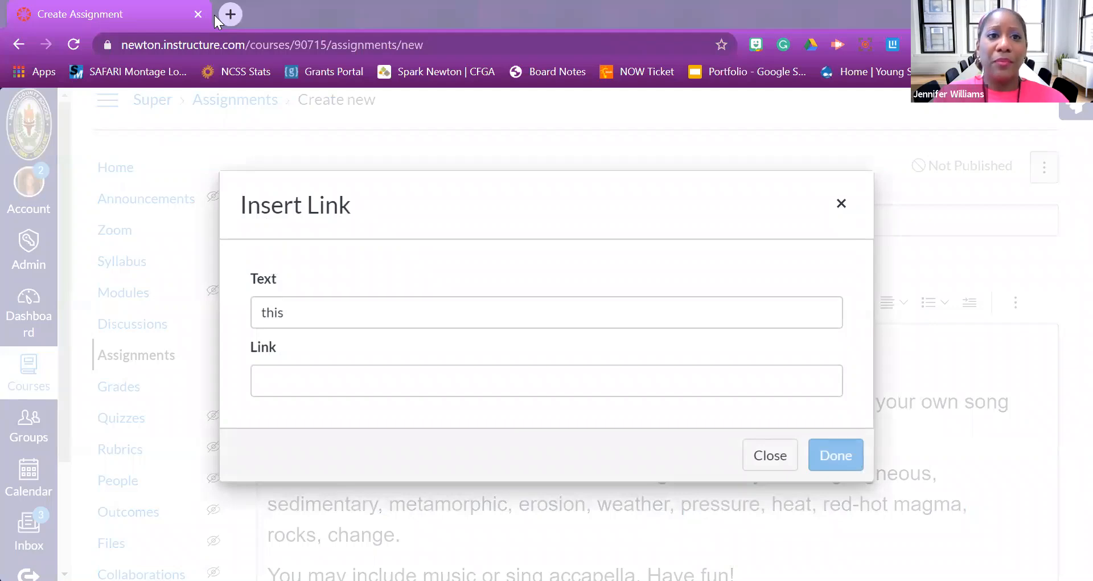
click(230, 17)
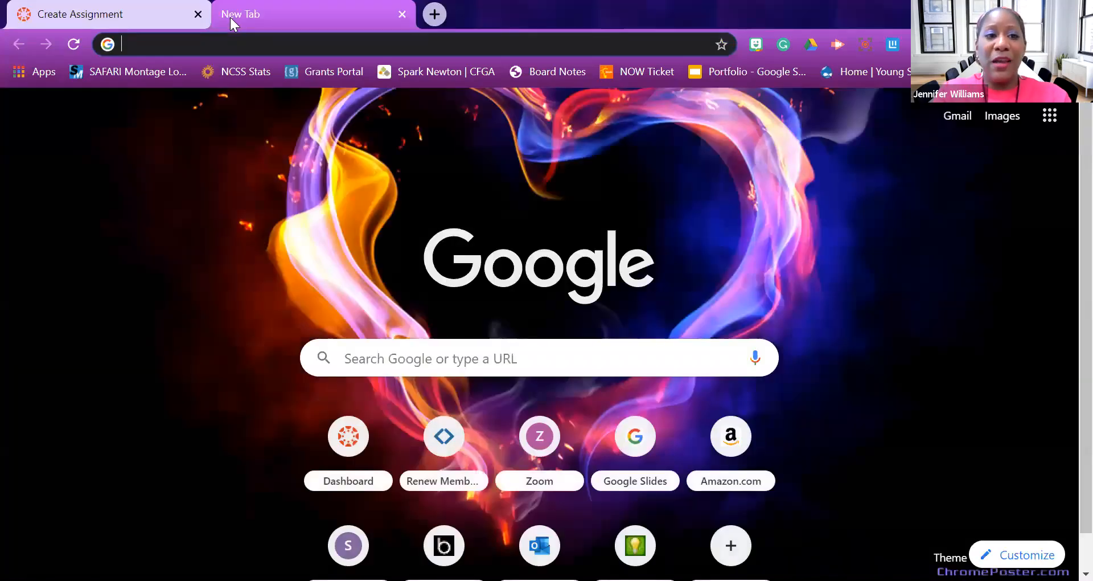
text(www.s)
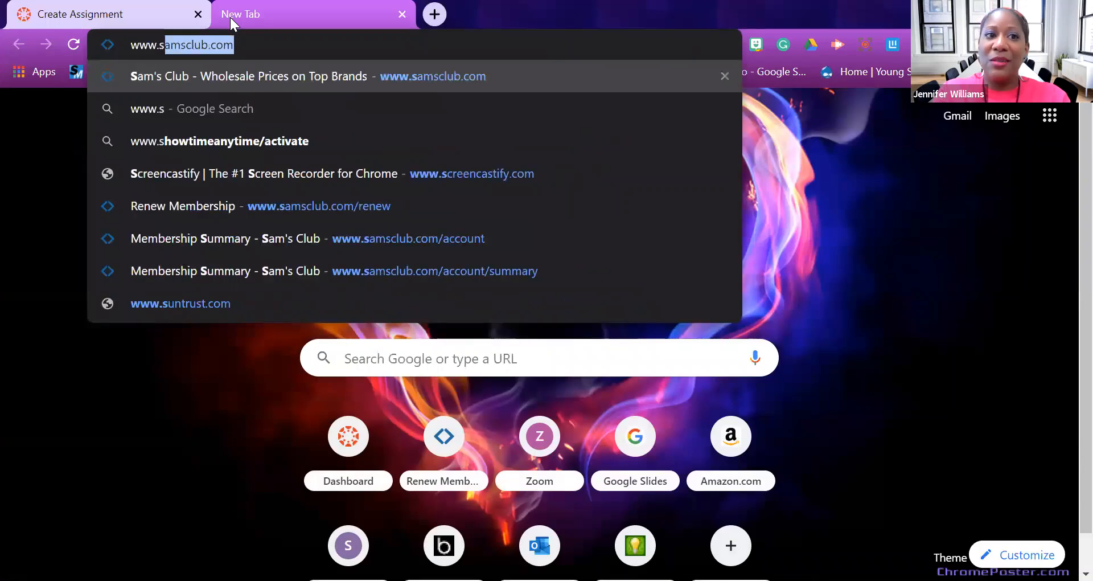
text(tudyjams)
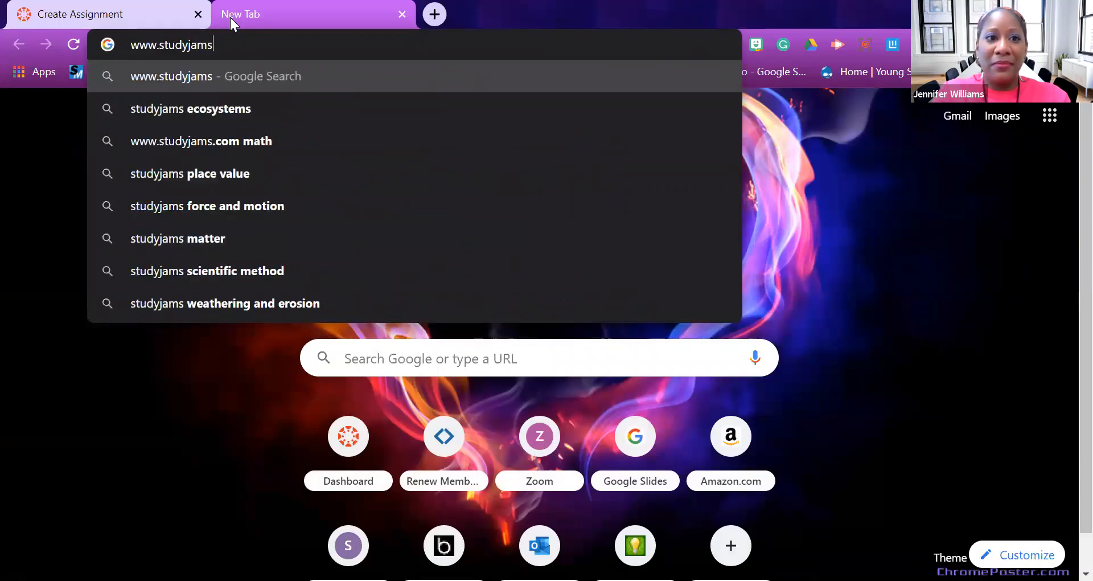
text(.com)
key(Return)
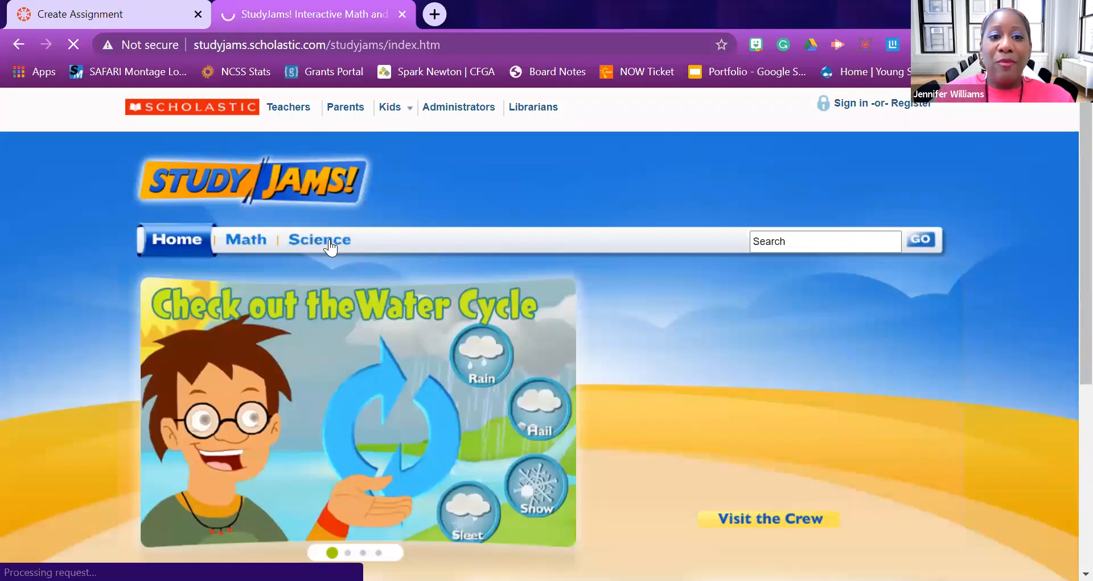
Open the Metamorphic Rocks page from the science topic Landforms, Rocks and Minerals and start its slide show.
click(330, 247)
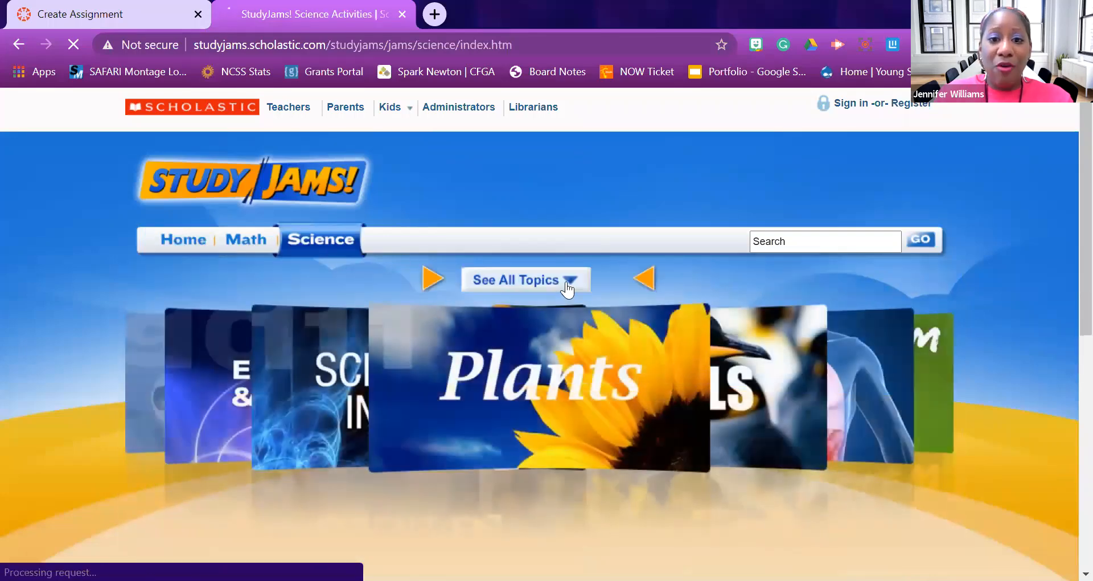
click(566, 282)
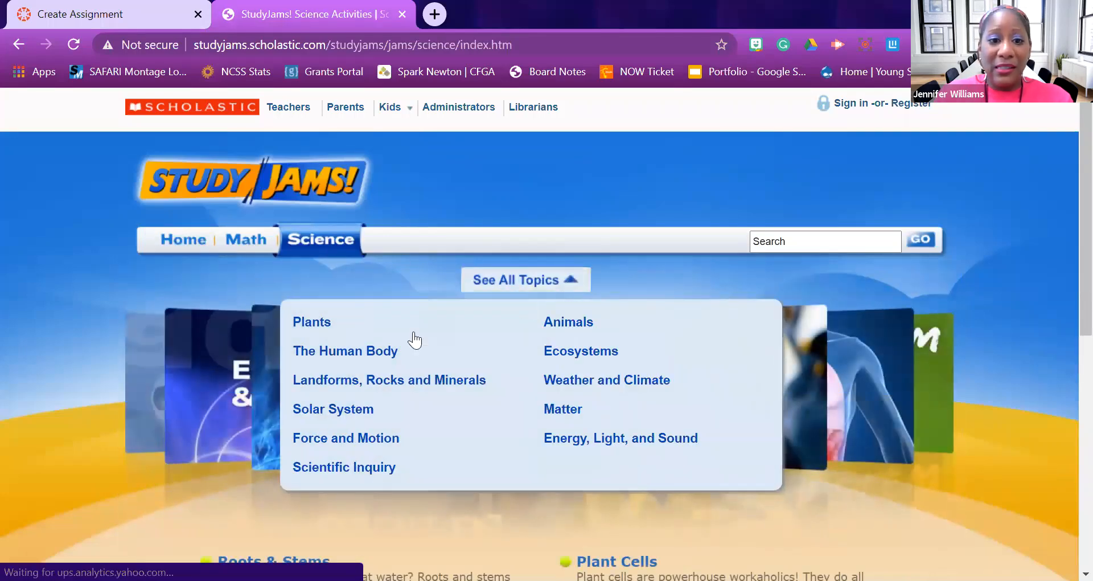
click(361, 392)
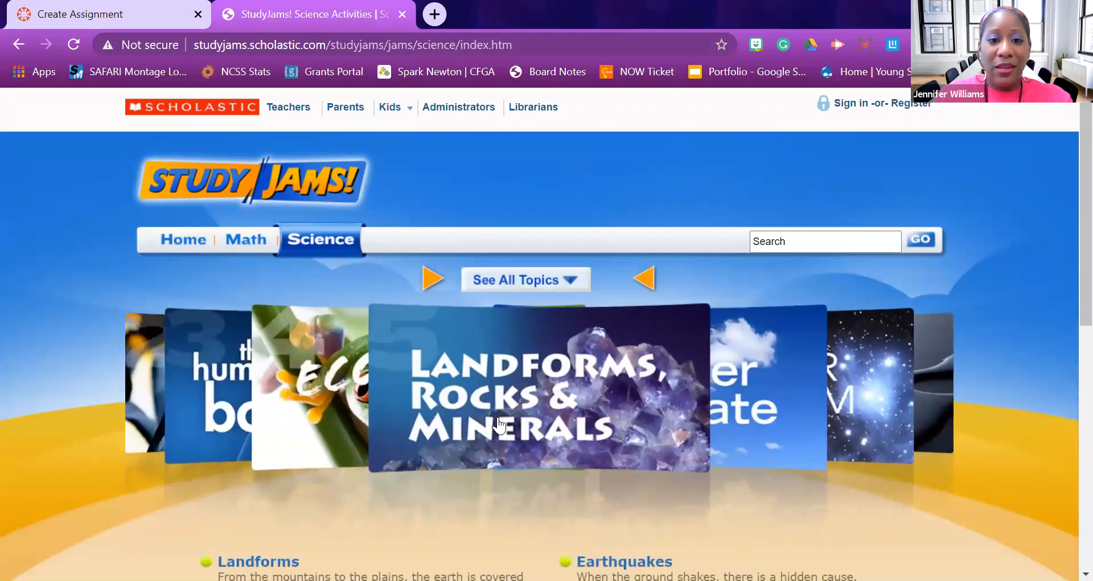
scroll(607, 219, down, 2)
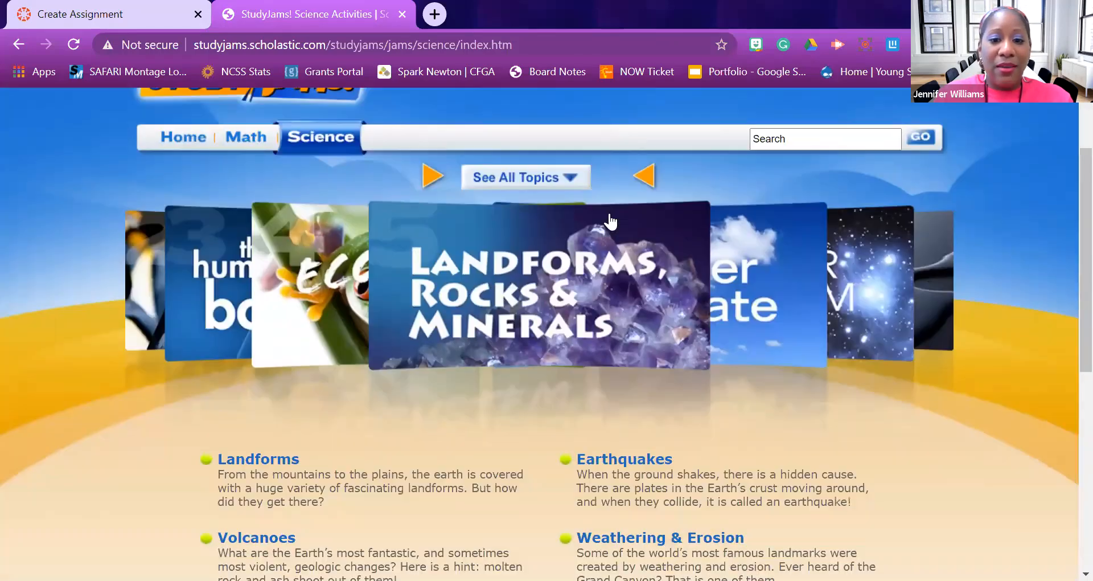
scroll(609, 220, down, 5)
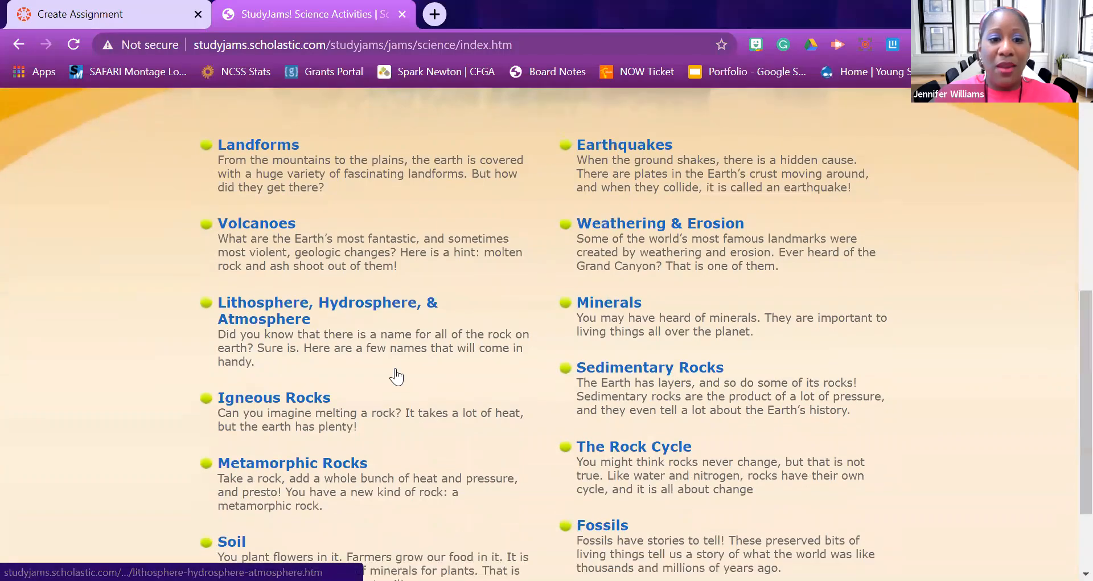
click(283, 466)
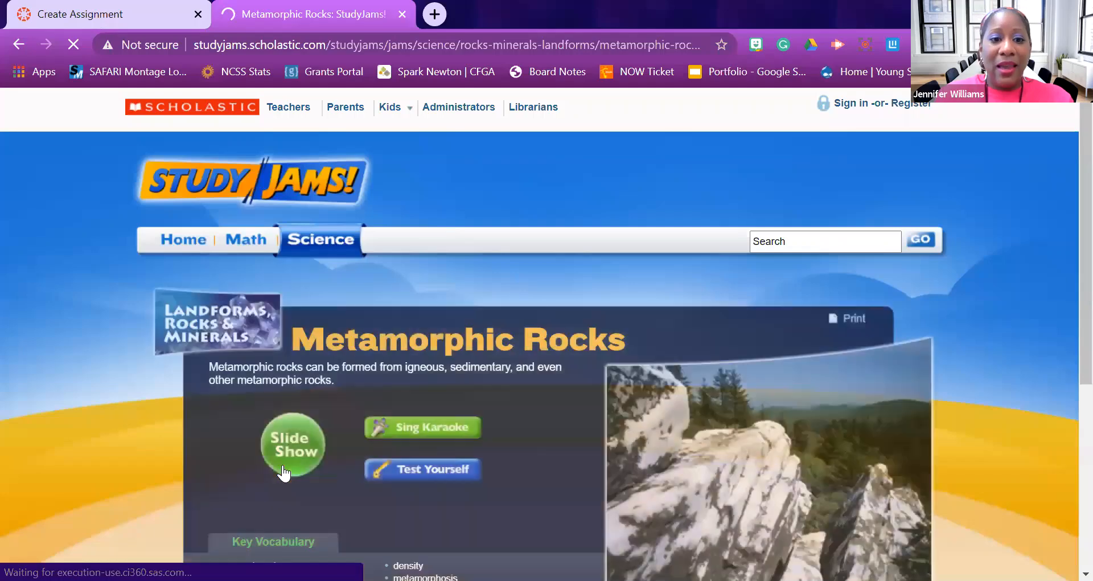
click(284, 465)
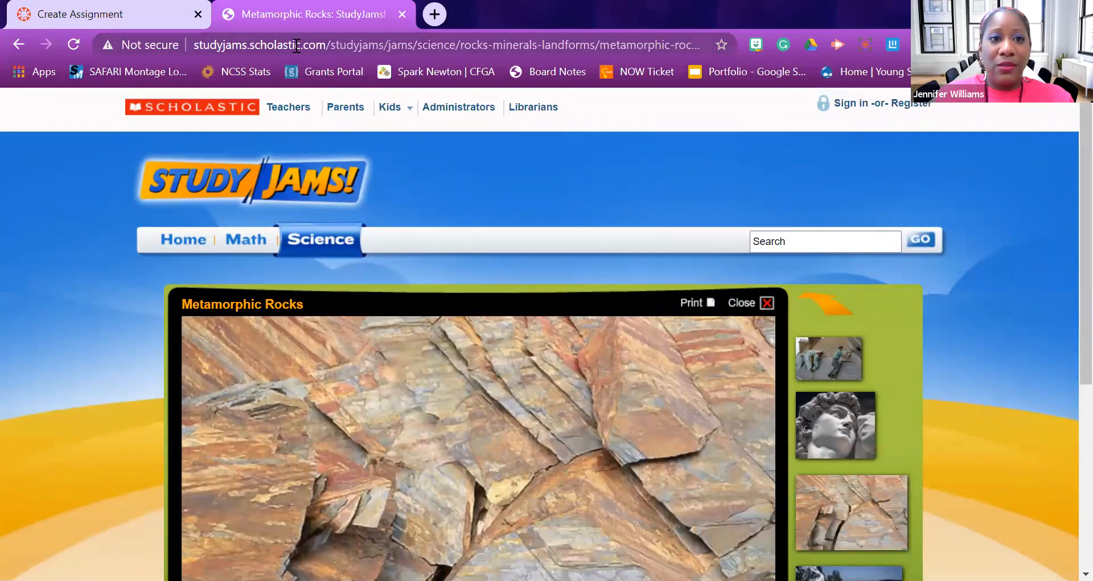
Copy the Metamorphic Rocks page address and insert it in the assignment as the link target of the word "this".
click(295, 46)
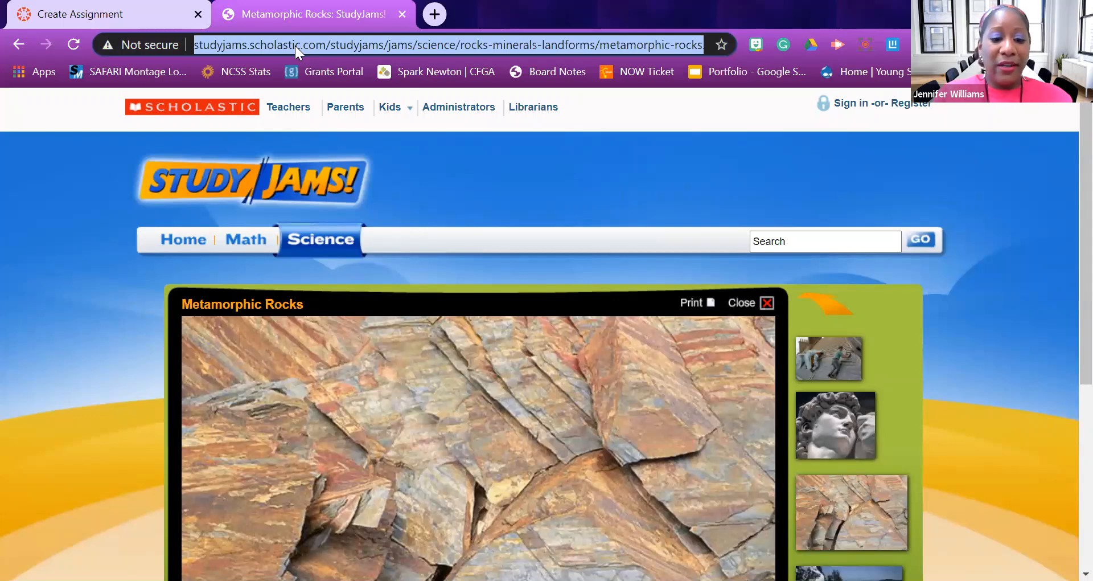
click(88, 8)
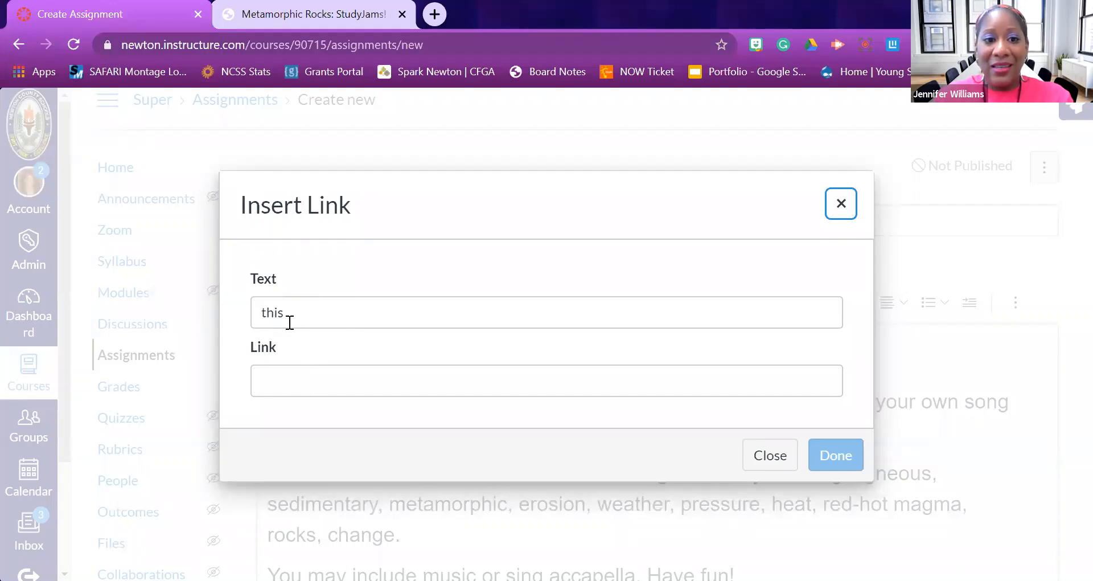
click(283, 388)
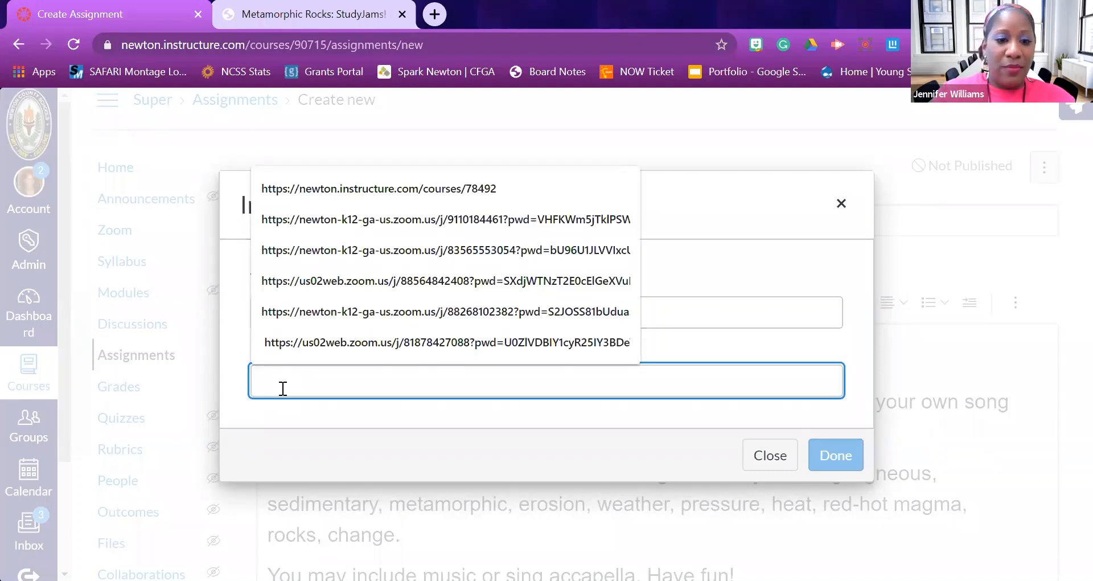
text(http://studyjams.scholastic.com/studyjams/jams/science/rocks-minerals-landforms/metamorphic-rocks.htm)
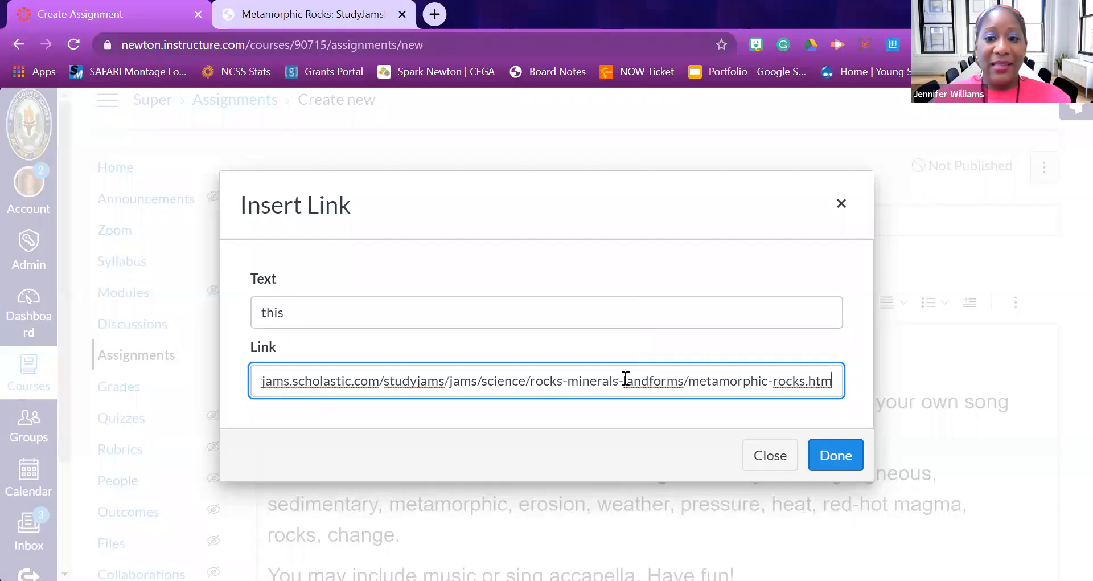
click(832, 457)
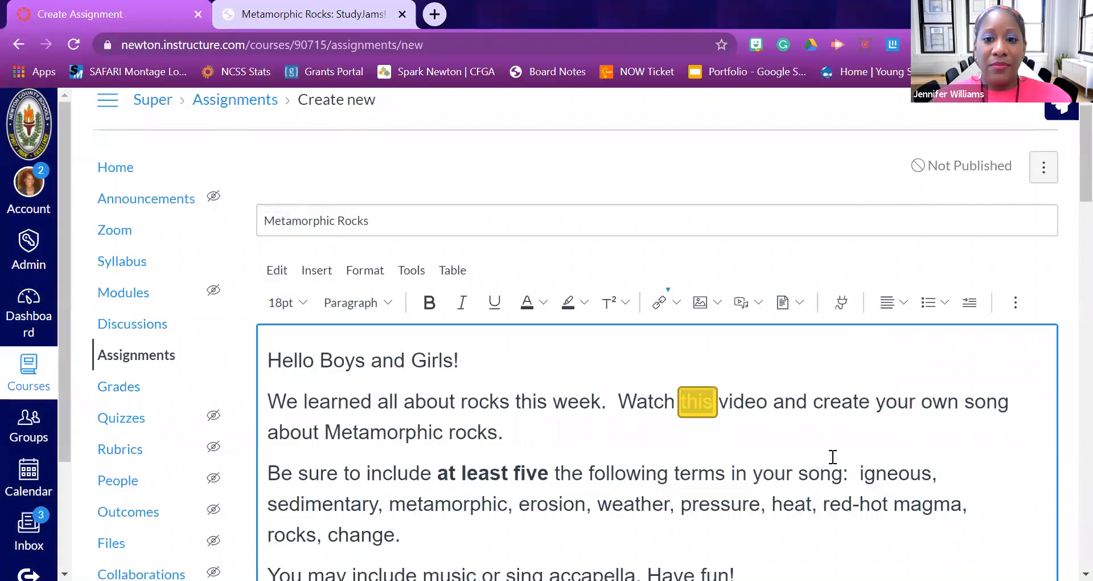
click(641, 472)
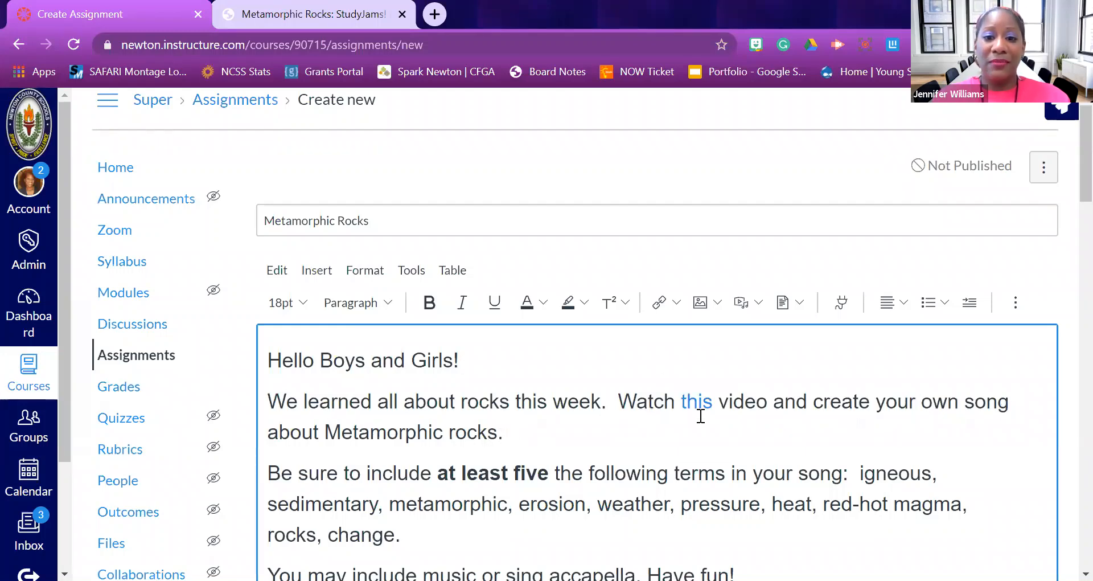
click(322, 504)
drag(329, 476, 534, 431)
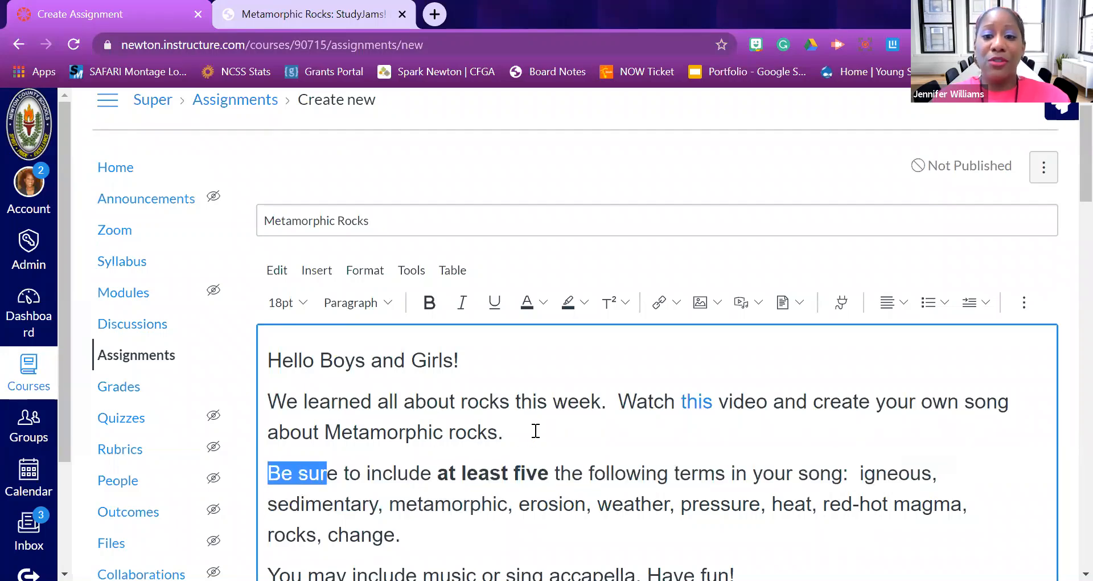
click(535, 431)
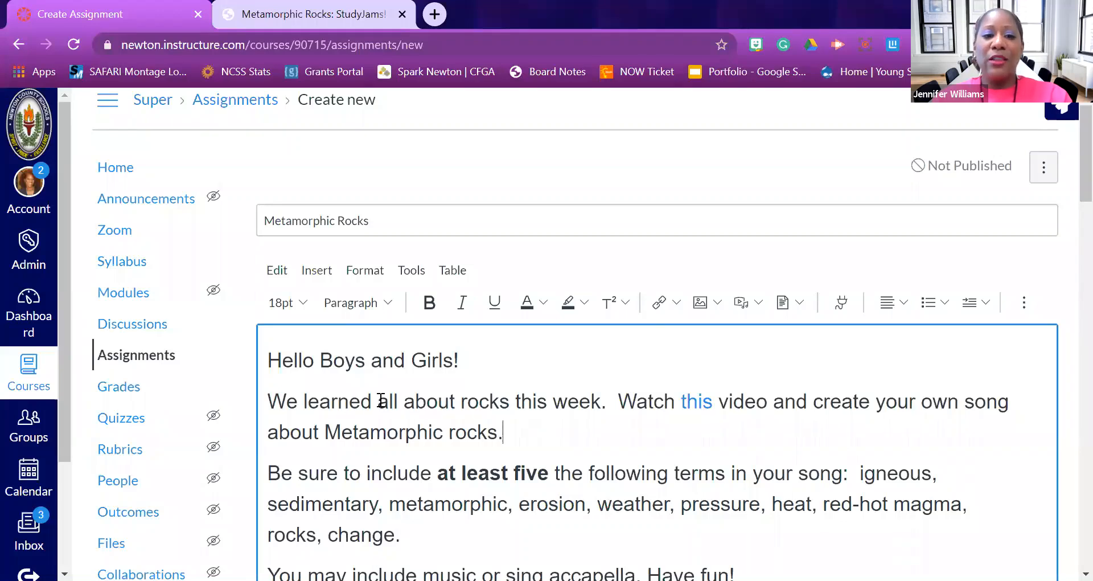
Extend the sentence ending in "this week" with "which is standard S3E1a", correcting the misspelled "stanard" with the suggested spelling.
click(601, 405)
text(which is stanard .  W)
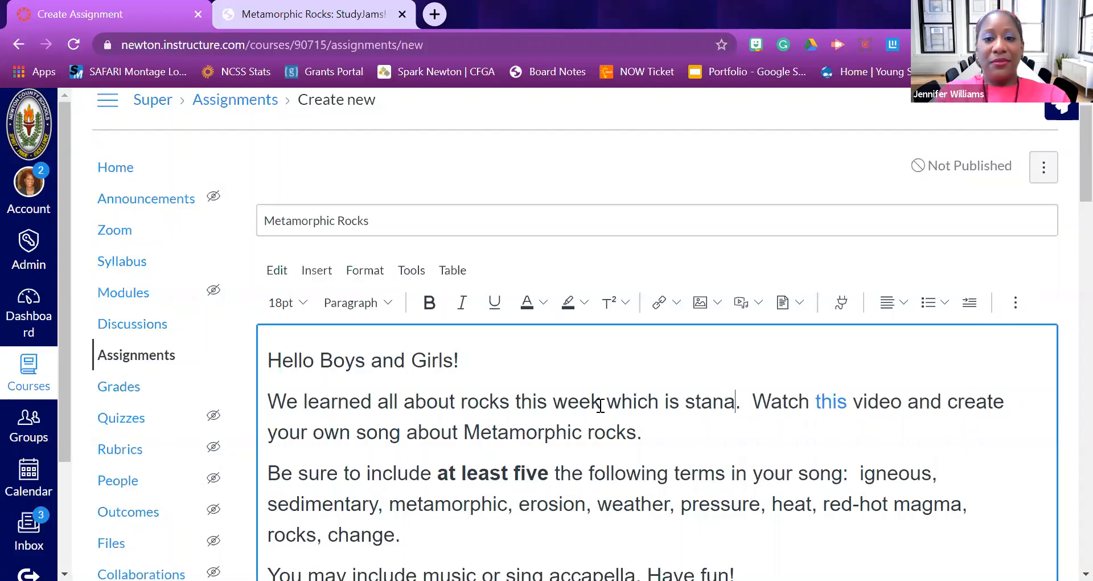
text(a)
key(BackSpace)
text(rd )
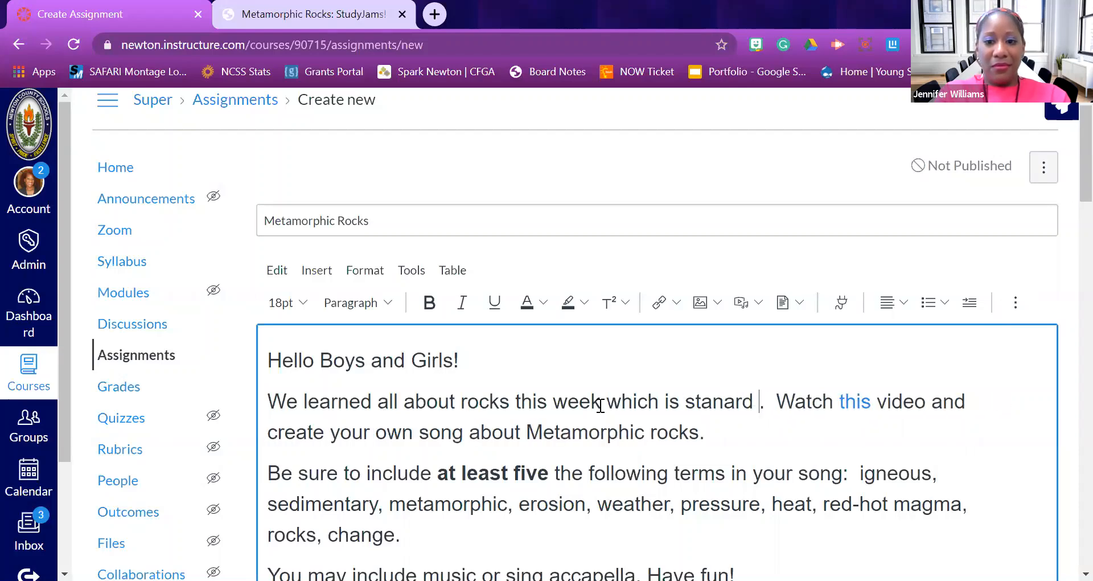
text(S)
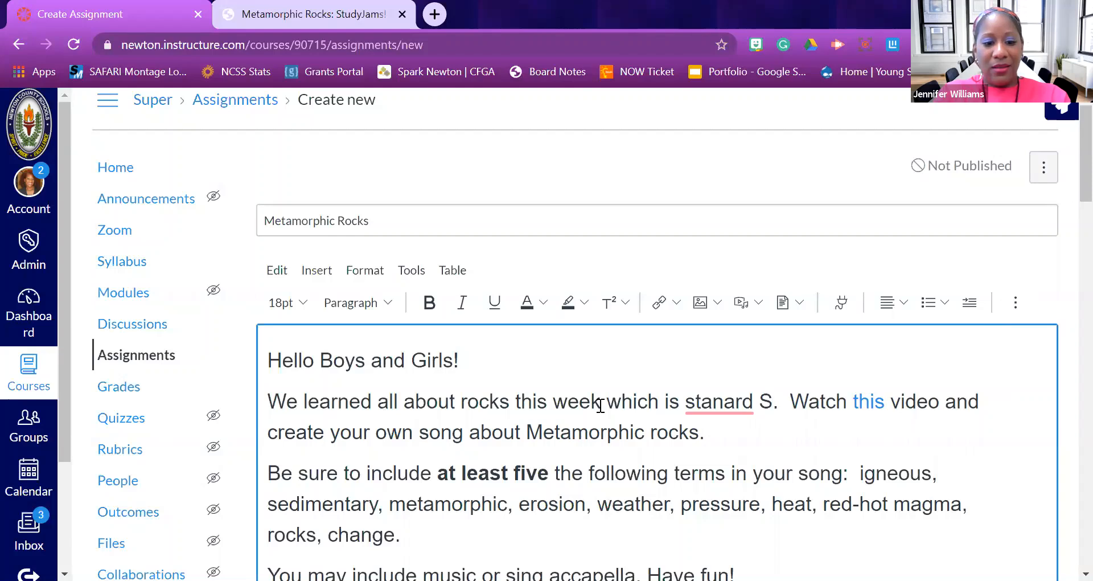
text(3E1a)
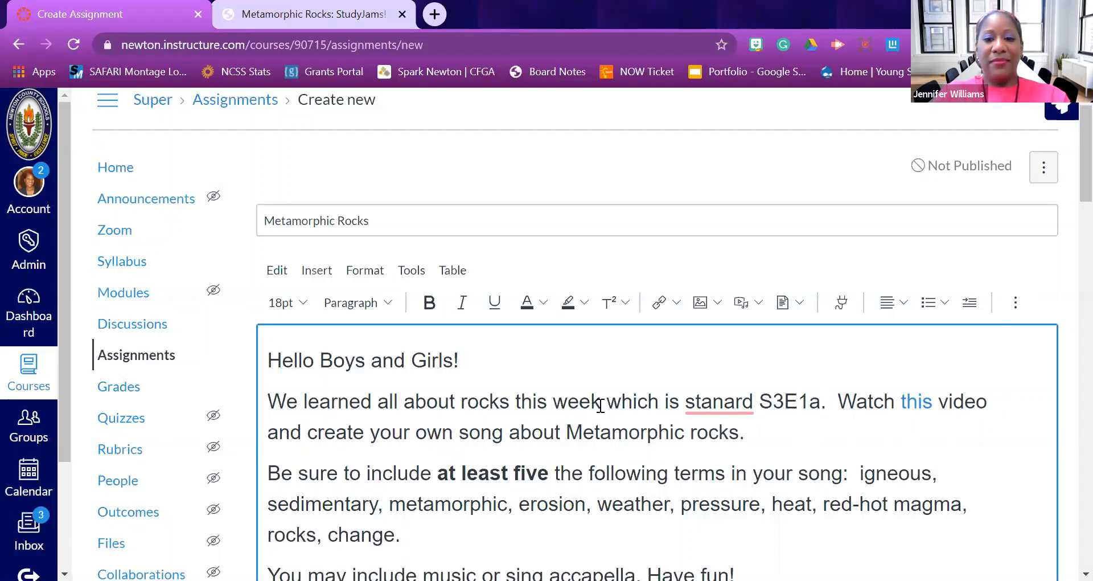
click(723, 410)
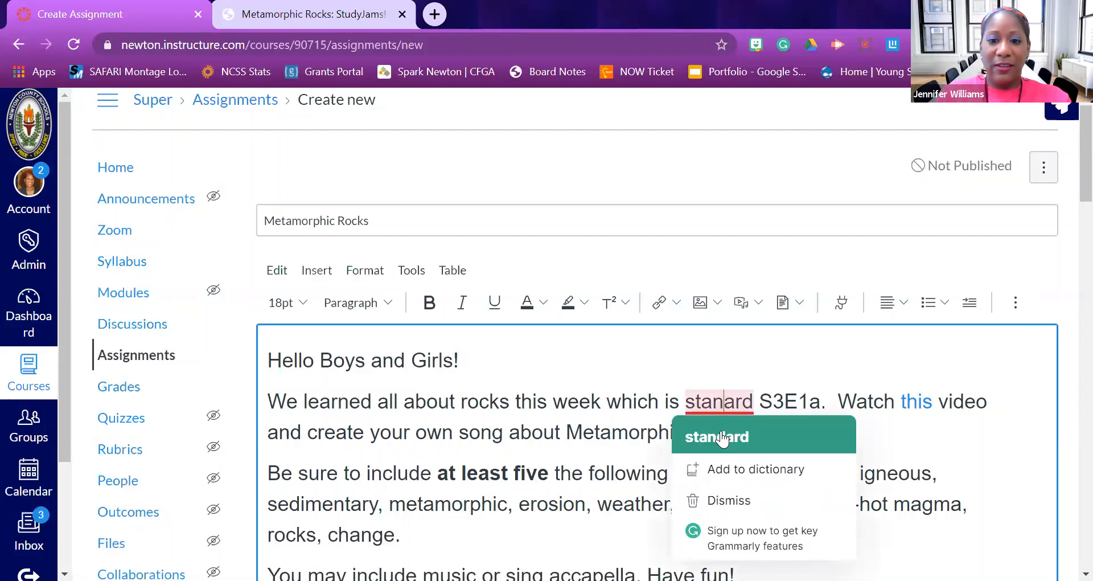
click(728, 436)
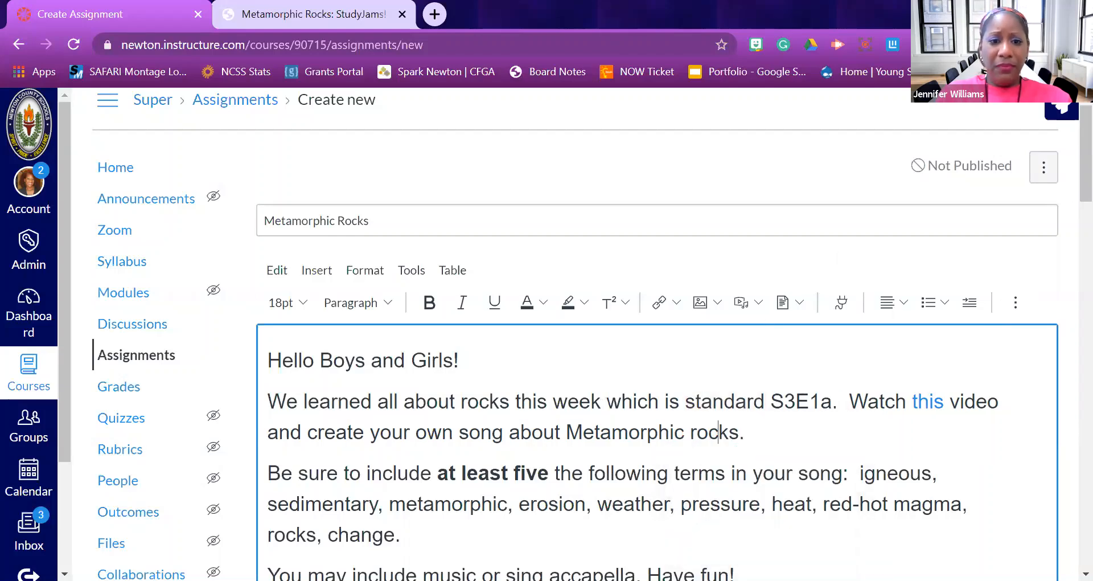
Correct the misspelled "accapella" in the last line of the instructions to "acapella".
scroll(718, 329, down, 2)
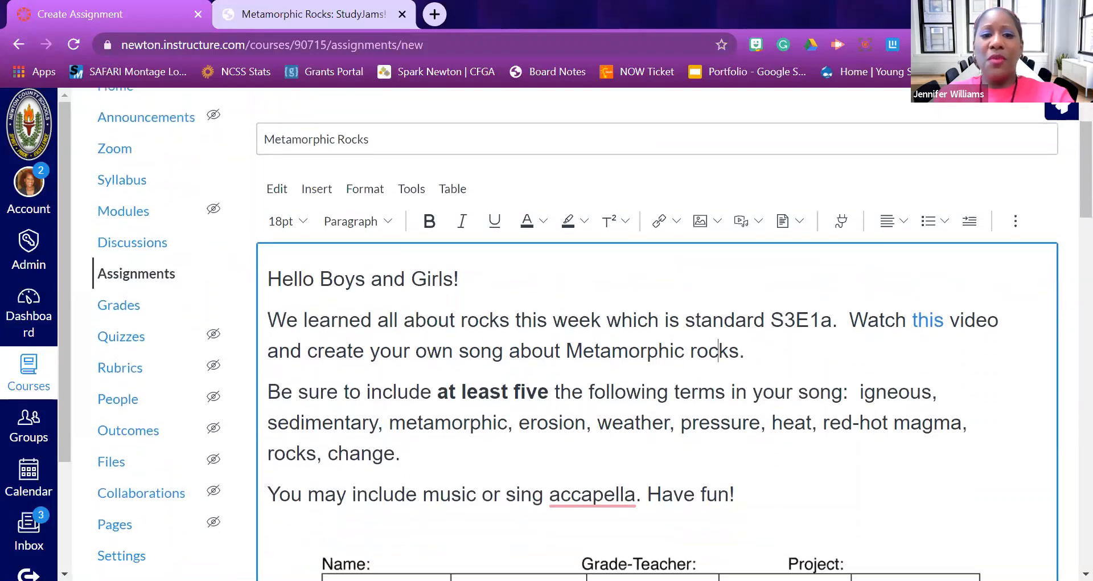
mouse_move(607, 478)
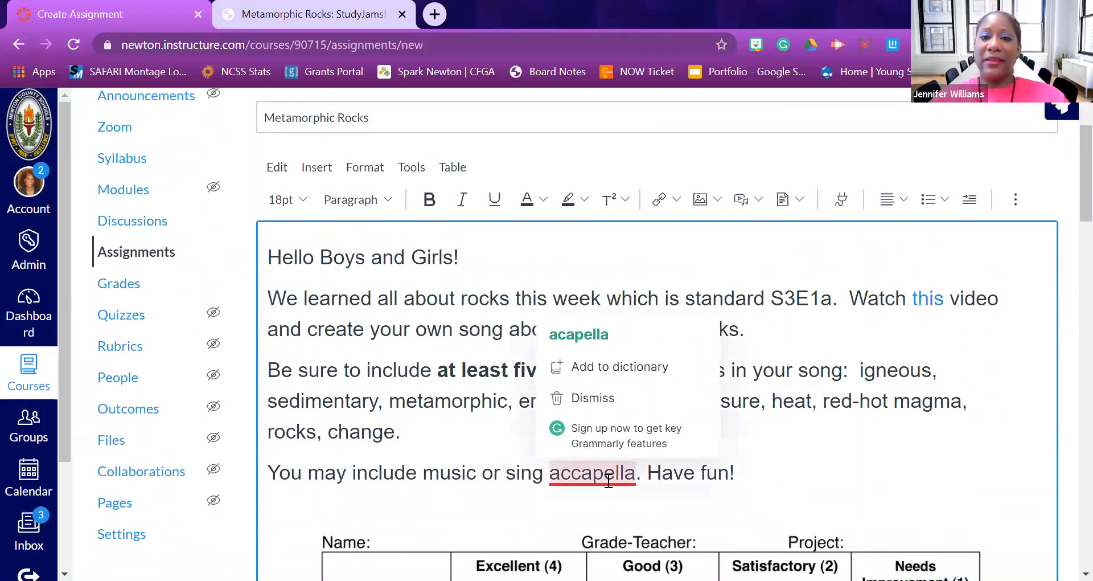
click(605, 335)
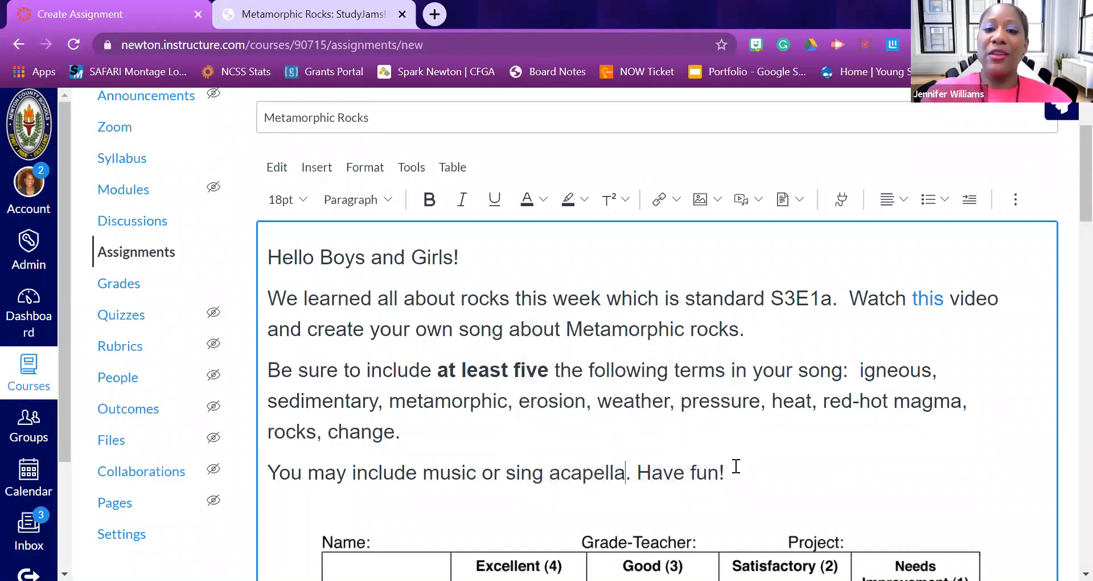
Review the rubric below the instructions, followed by the instruction text and the assignment title.
scroll(736, 465, down, 3)
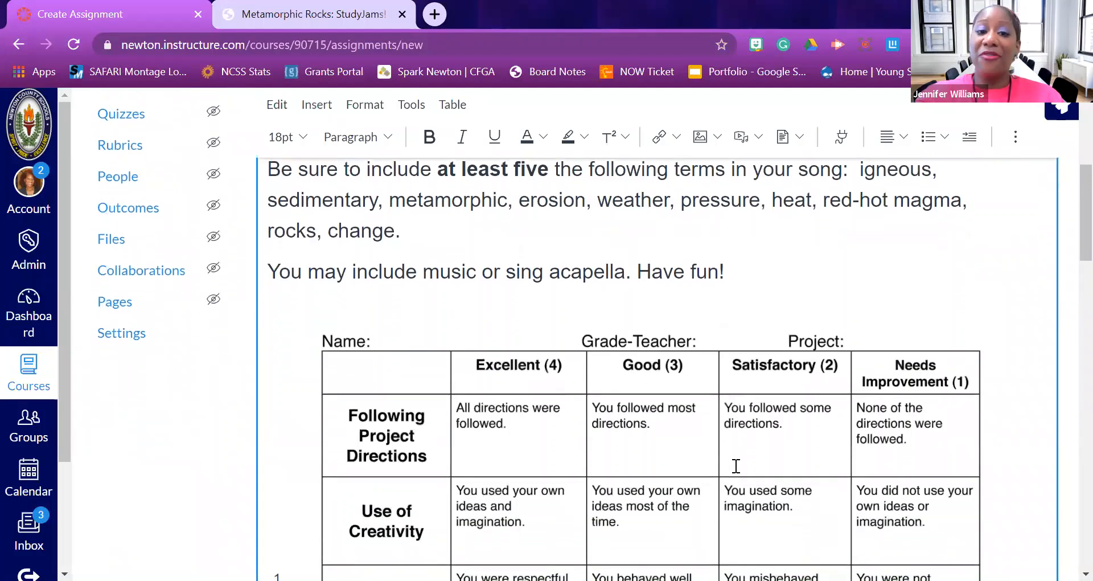
scroll(737, 466, down, 3)
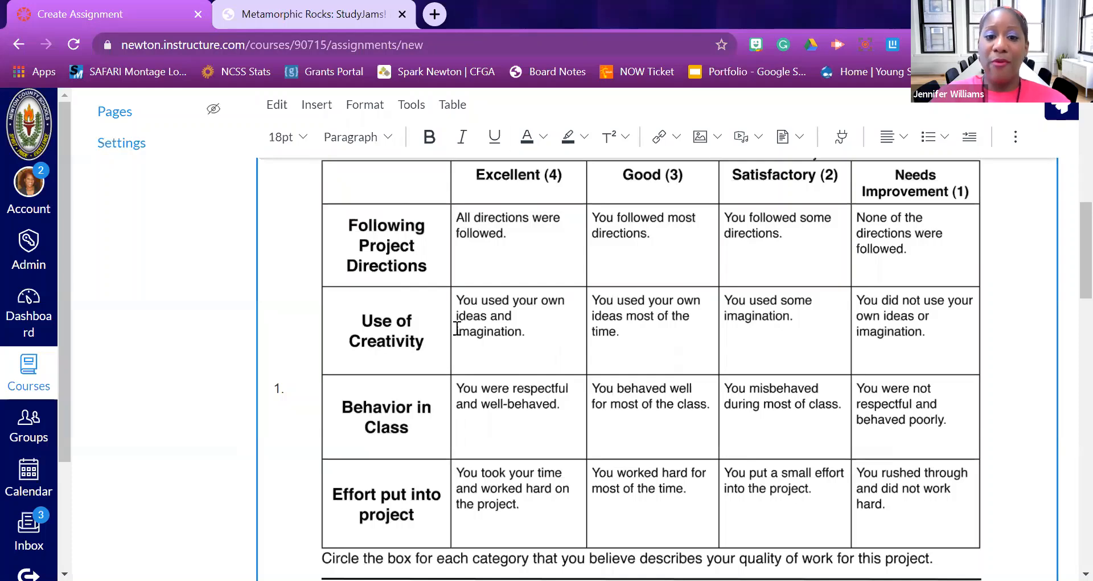
scroll(555, 407, down, 2)
scroll(555, 408, up, 8)
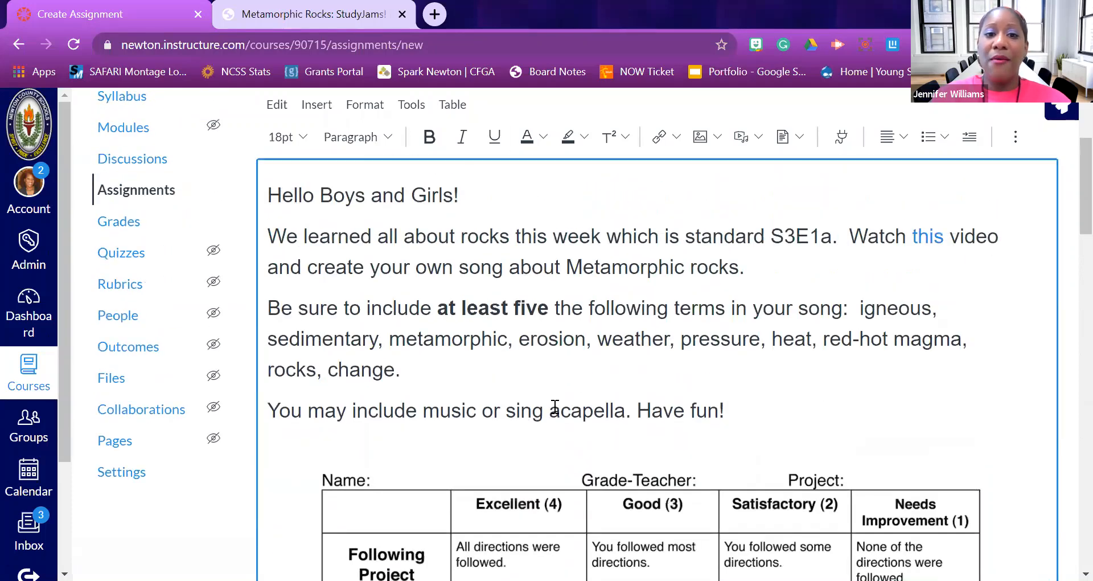
scroll(555, 407, up, 2)
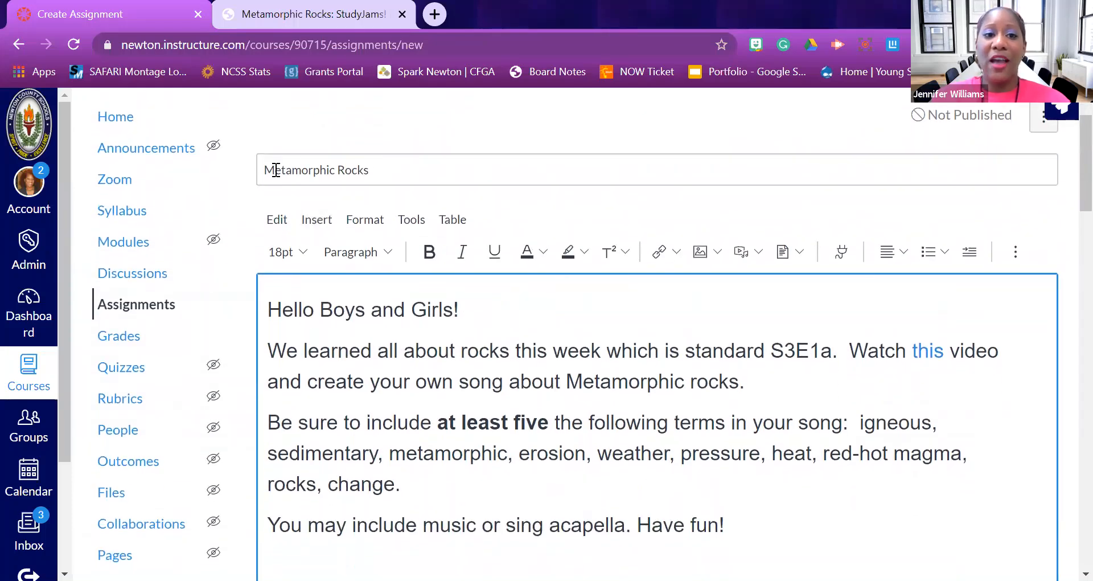
Set the assignment's points to 100.
scroll(415, 402, down, 3)
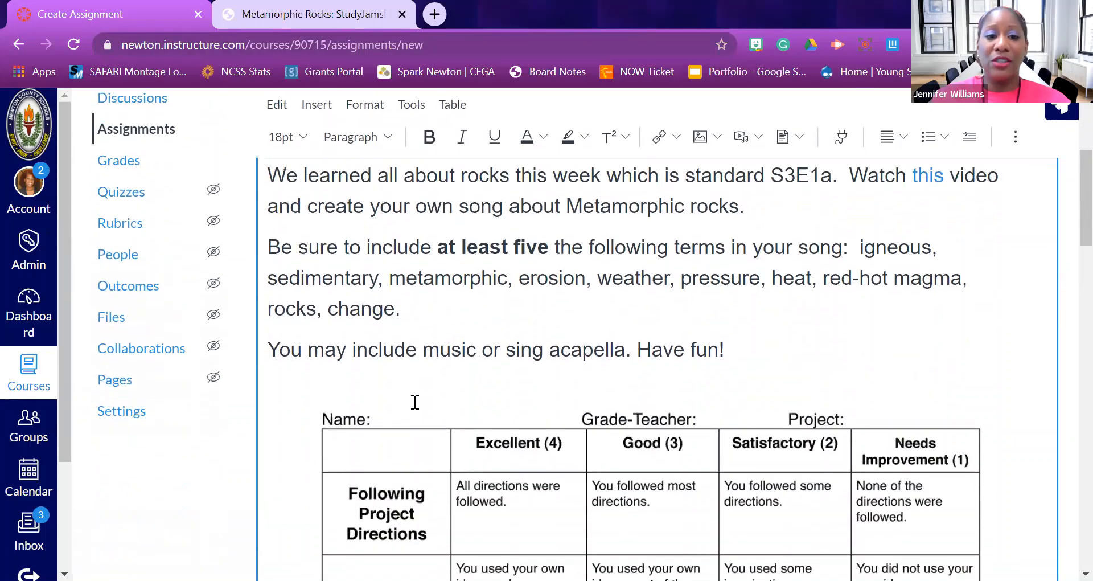
scroll(415, 402, down, 7)
scroll(415, 402, down, 2)
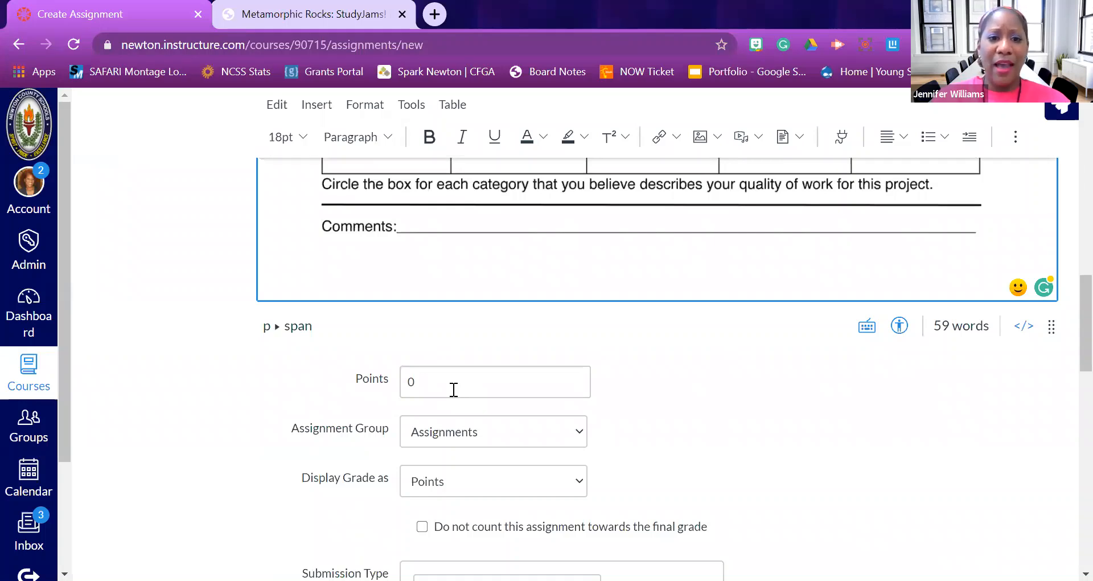
click(421, 383)
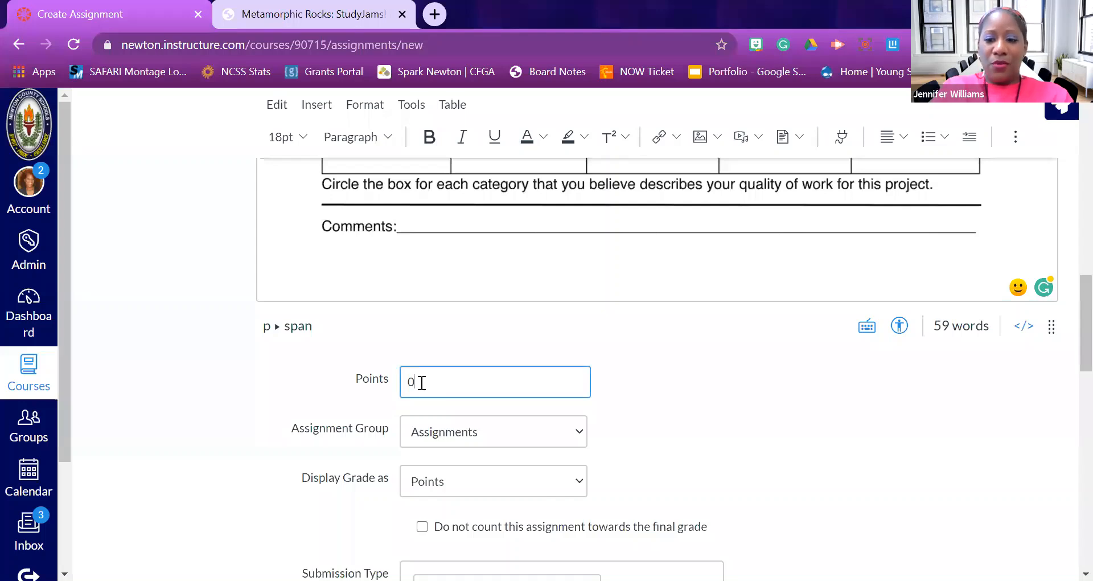
key(BackSpace)
text(100)
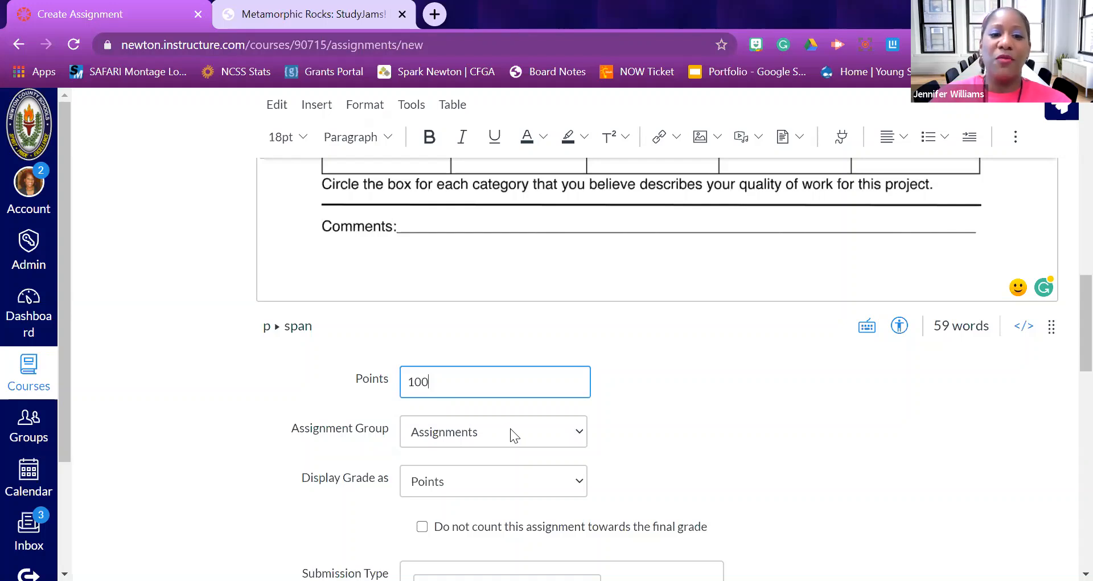
click(643, 219)
Examine the available options for displaying the assignment's grade, keeping Points selected.
scroll(643, 220, up, 1)
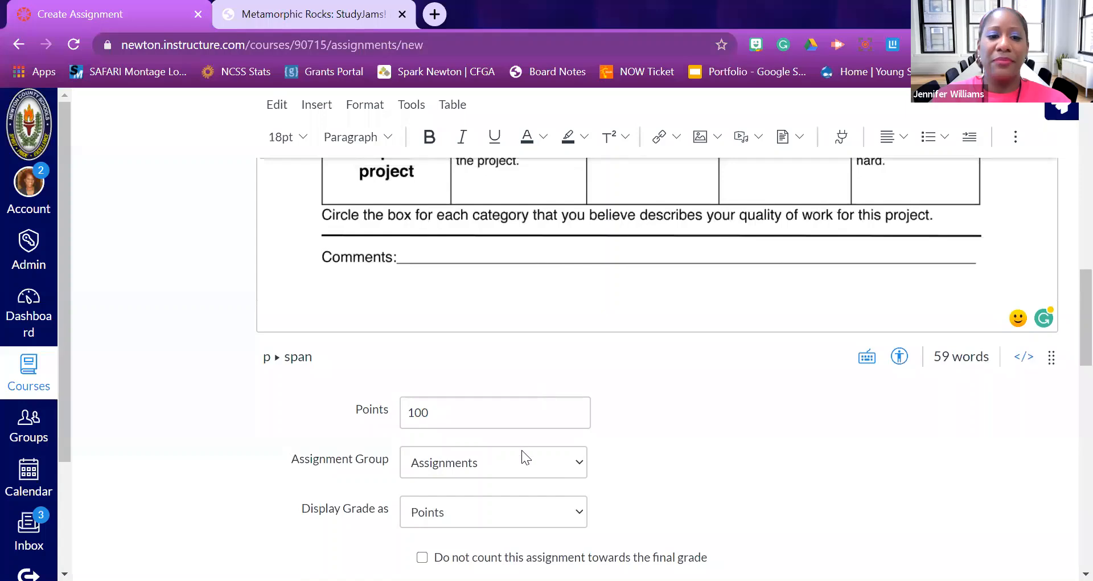
scroll(522, 450, down, 2)
click(539, 379)
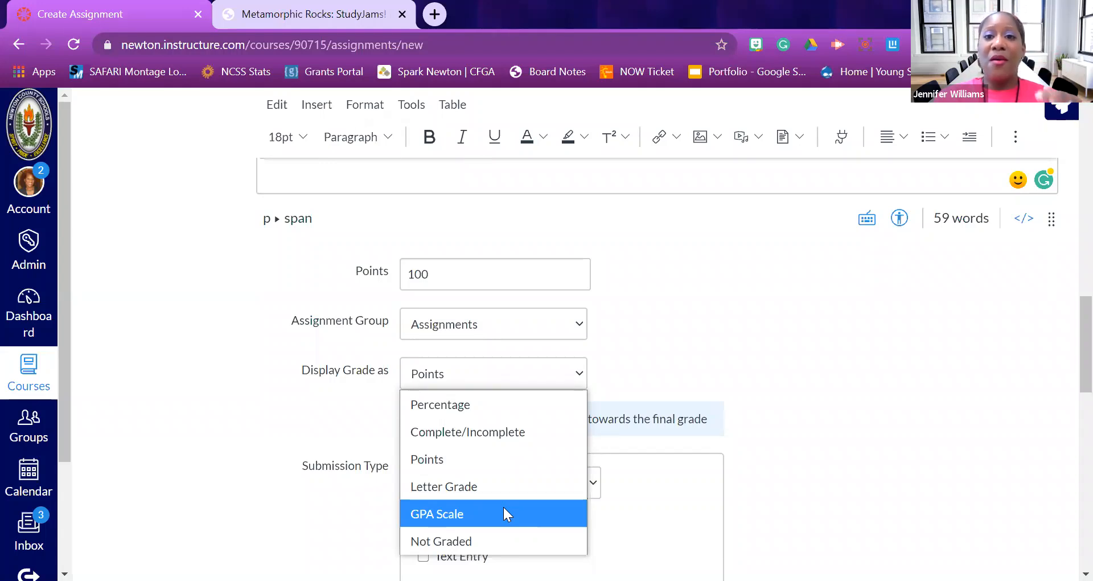
click(687, 363)
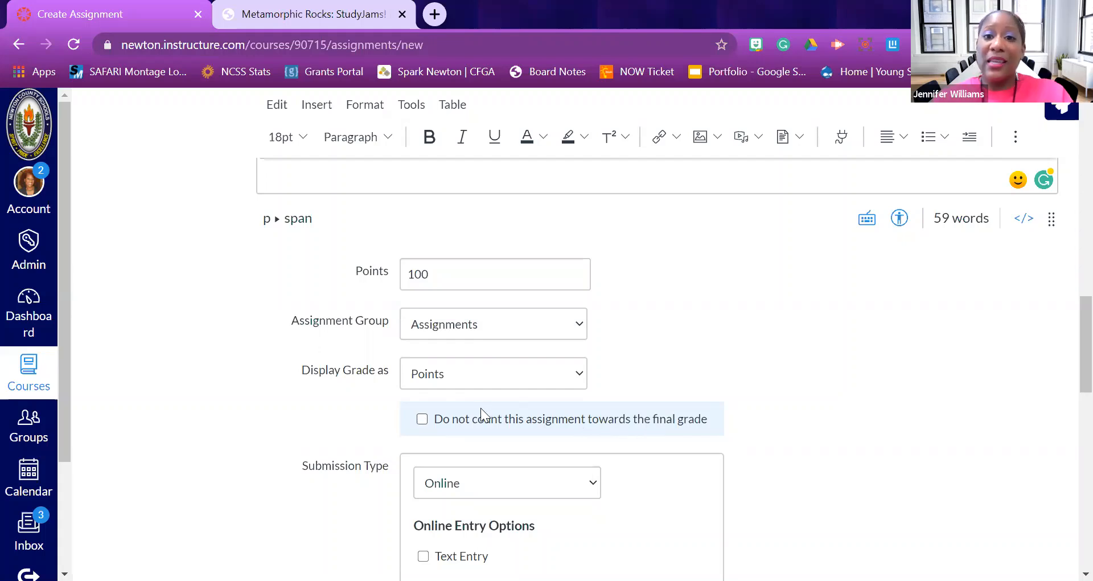
Try excluding the assignment from the final grade, and clear that option again.
click(421, 422)
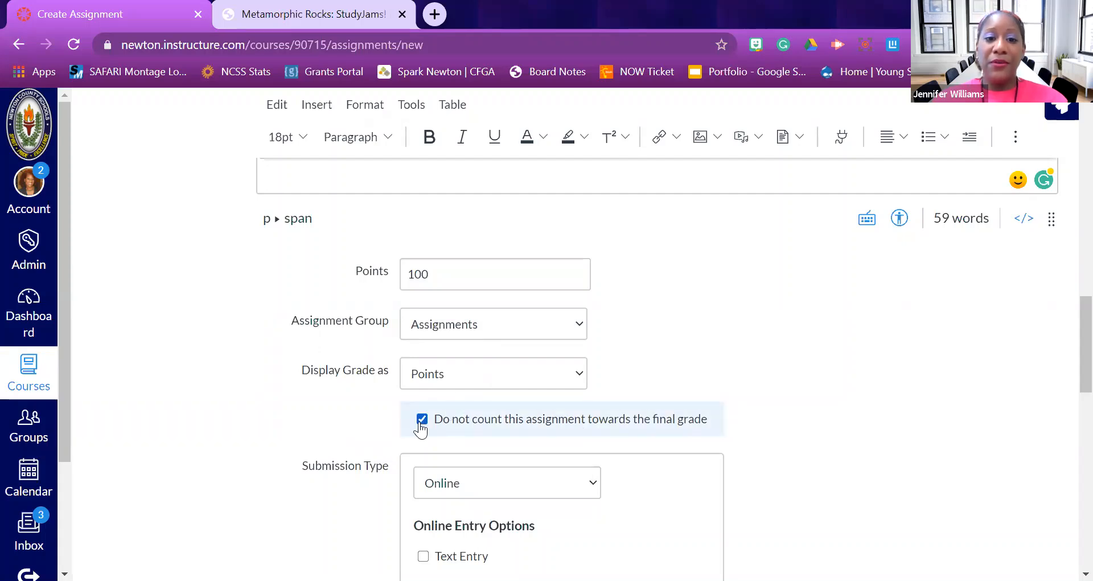
click(421, 421)
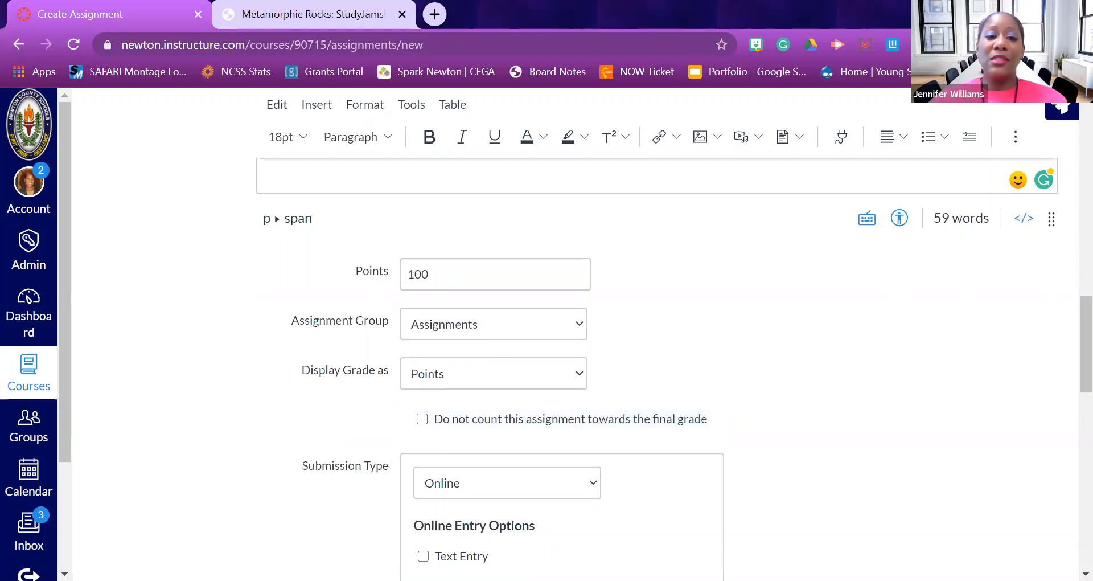
scroll(324, 520, down, 2)
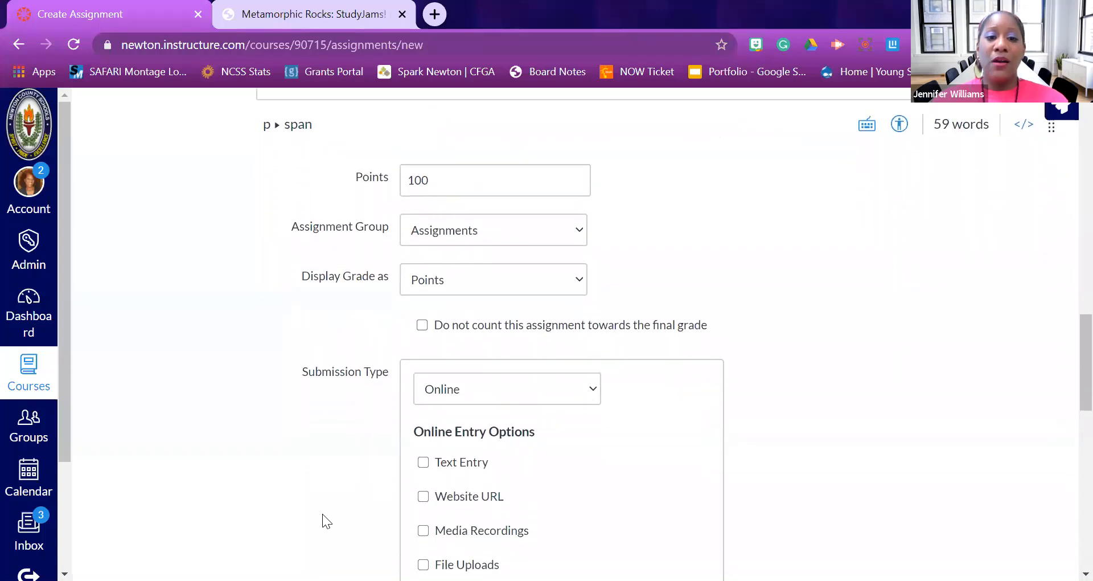
scroll(322, 521, down, 1)
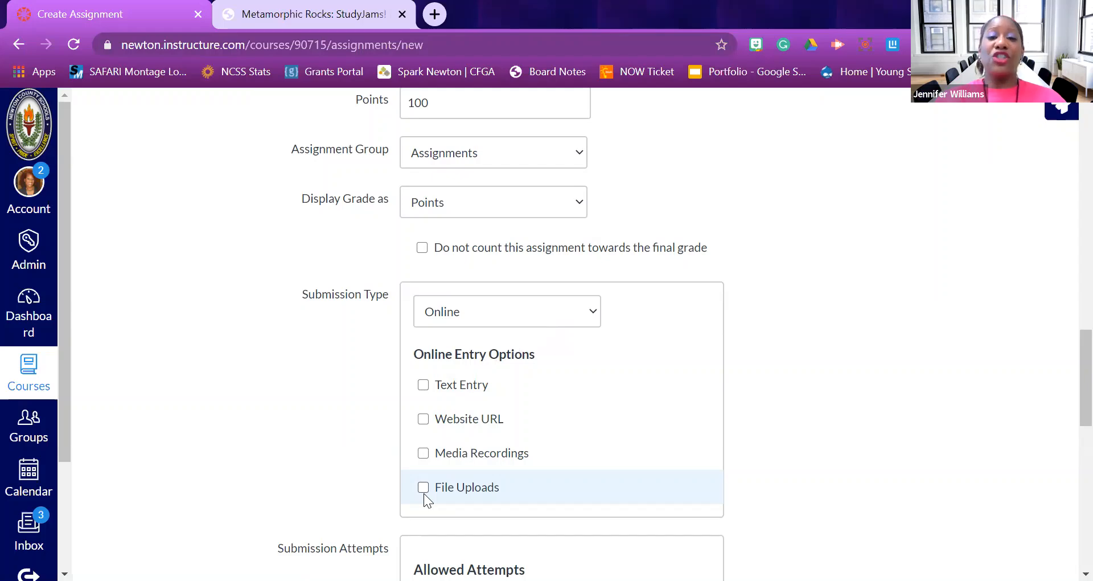
Add "using FlipGrid" after "Metamorphic rocks" at the end of the song sentence in the instructions.
scroll(583, 334, up, 8)
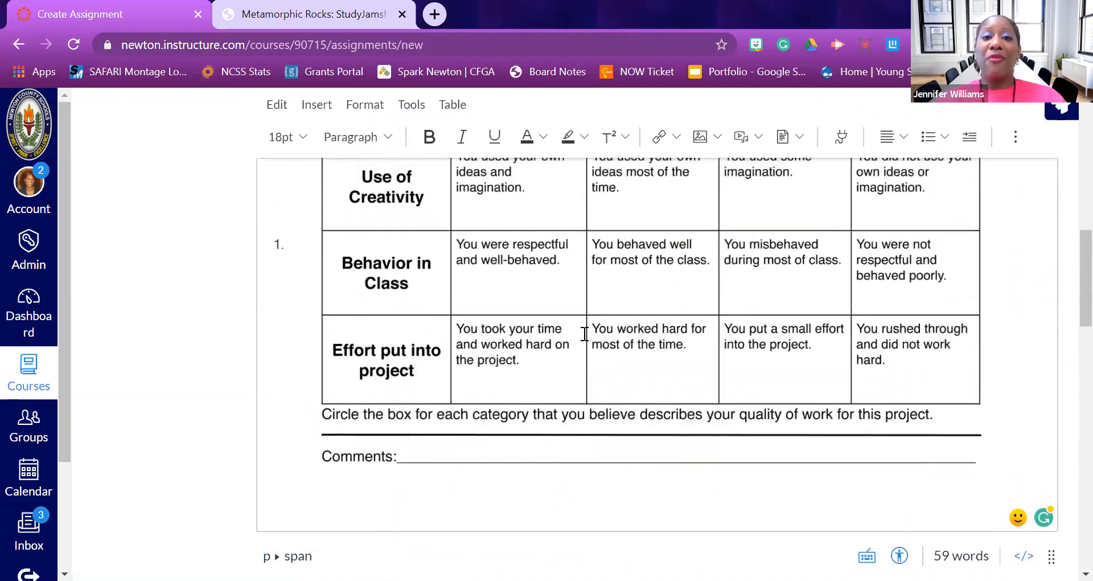
scroll(583, 334, up, 8)
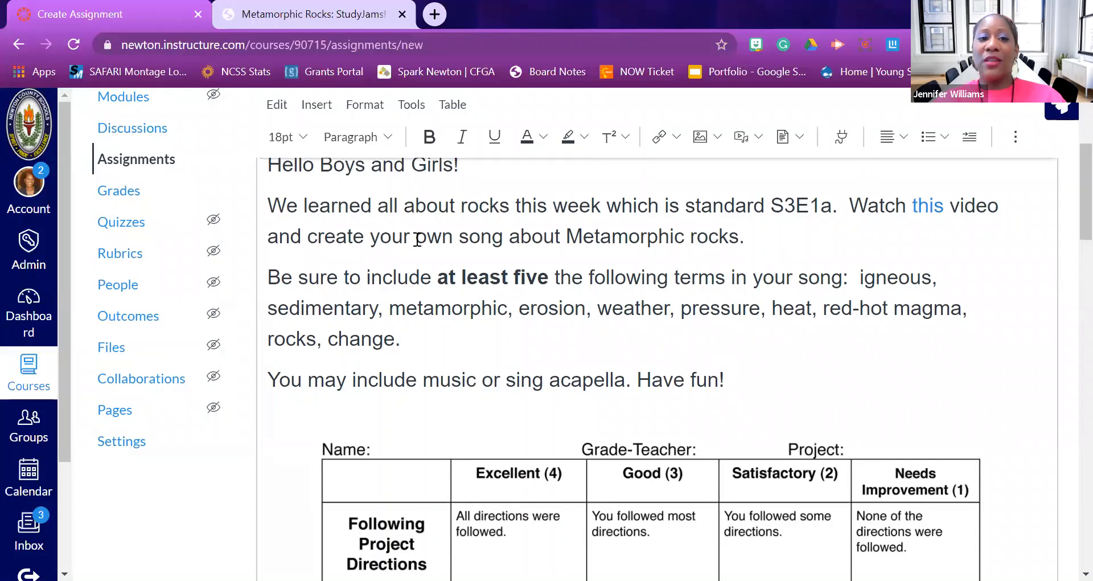
click(739, 235)
text(using Fl)
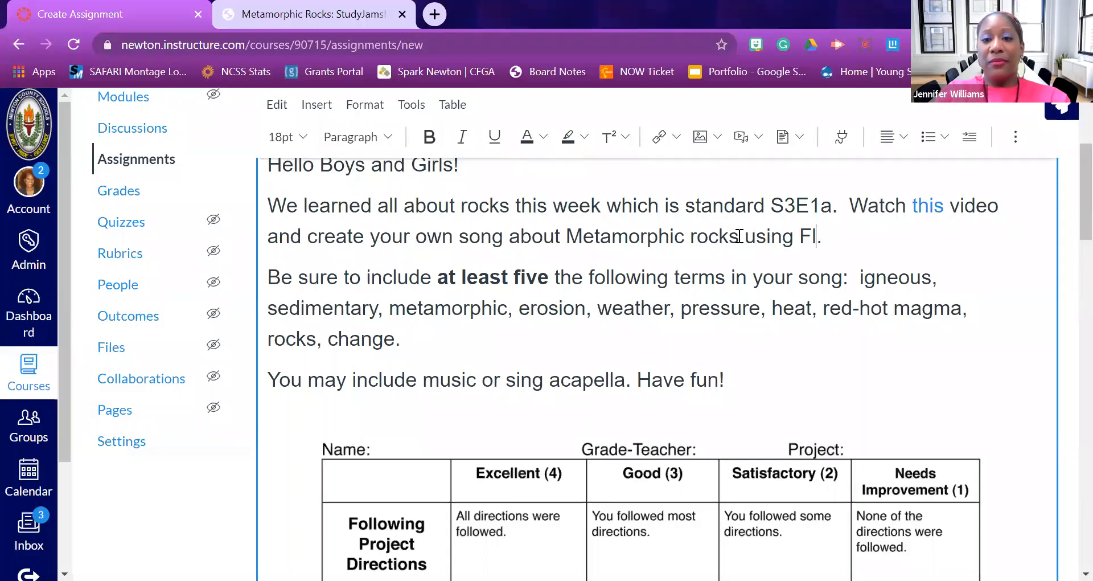
text(ipGrid)
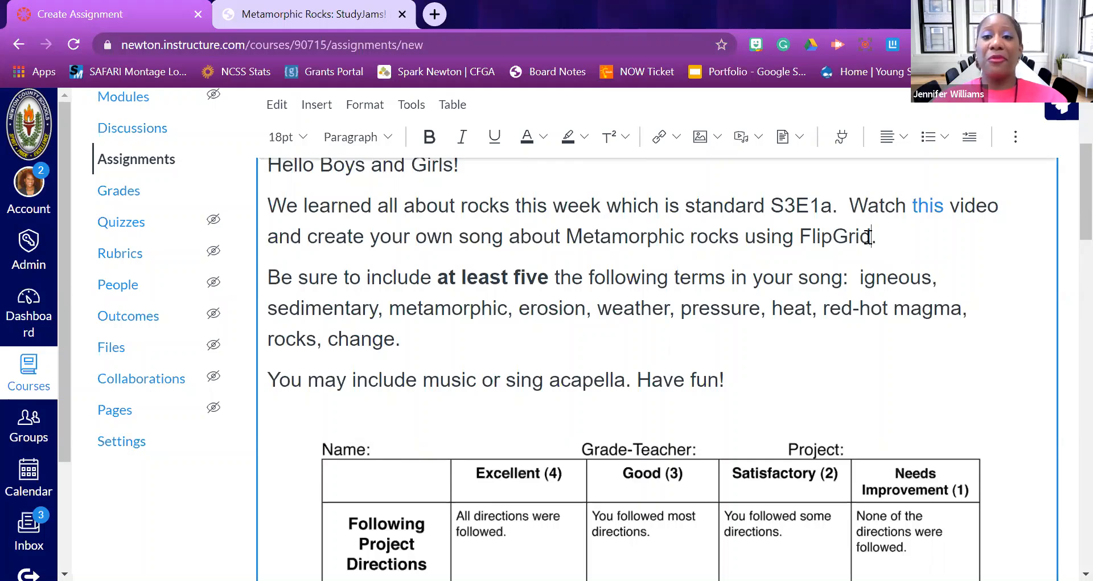
drag(873, 236, 802, 239)
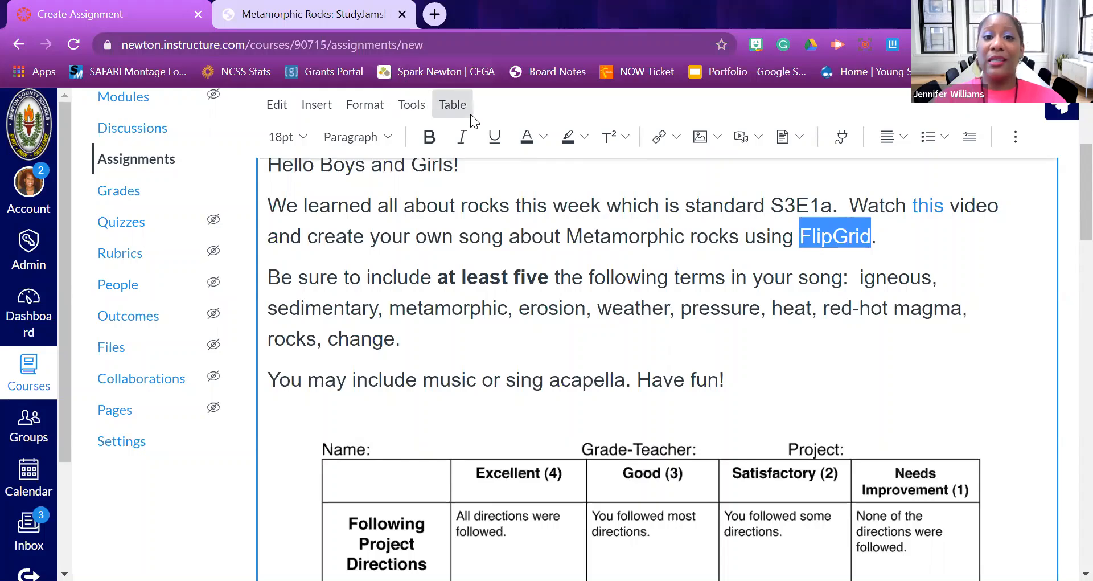
click(664, 140)
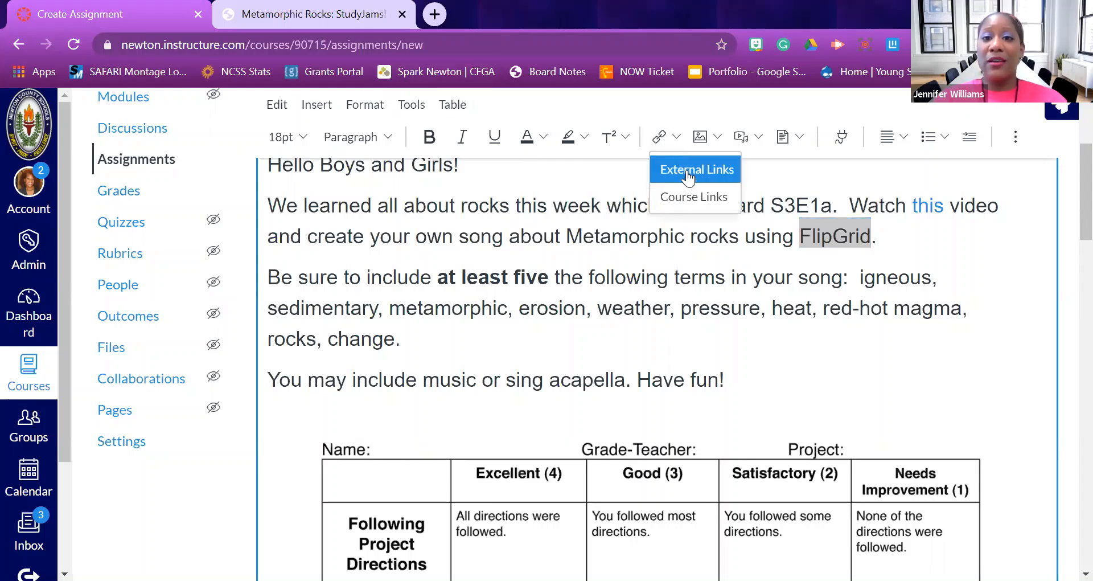
click(688, 174)
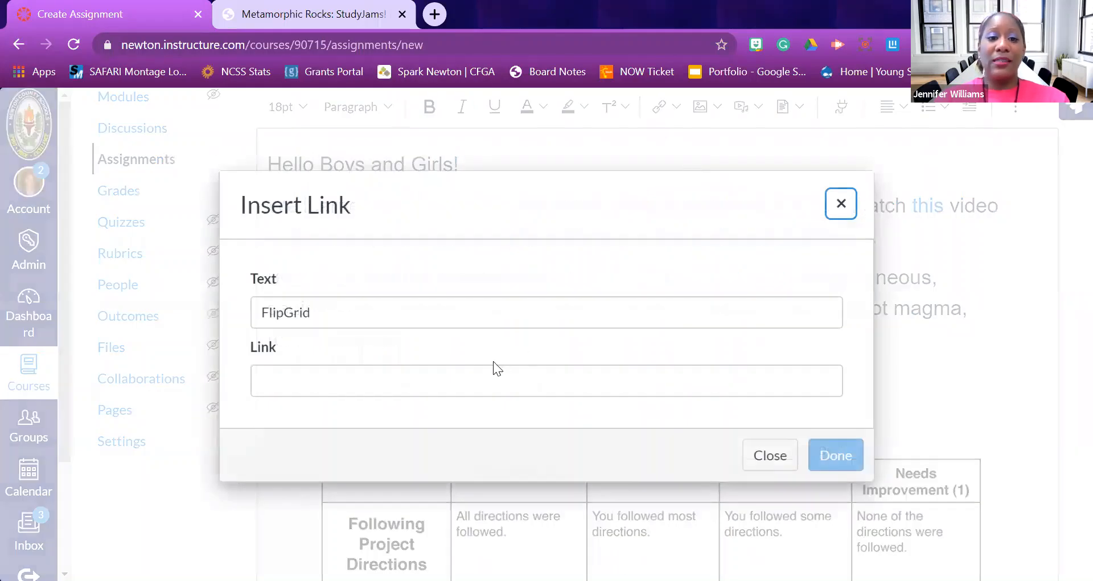
click(488, 378)
text(www.fl)
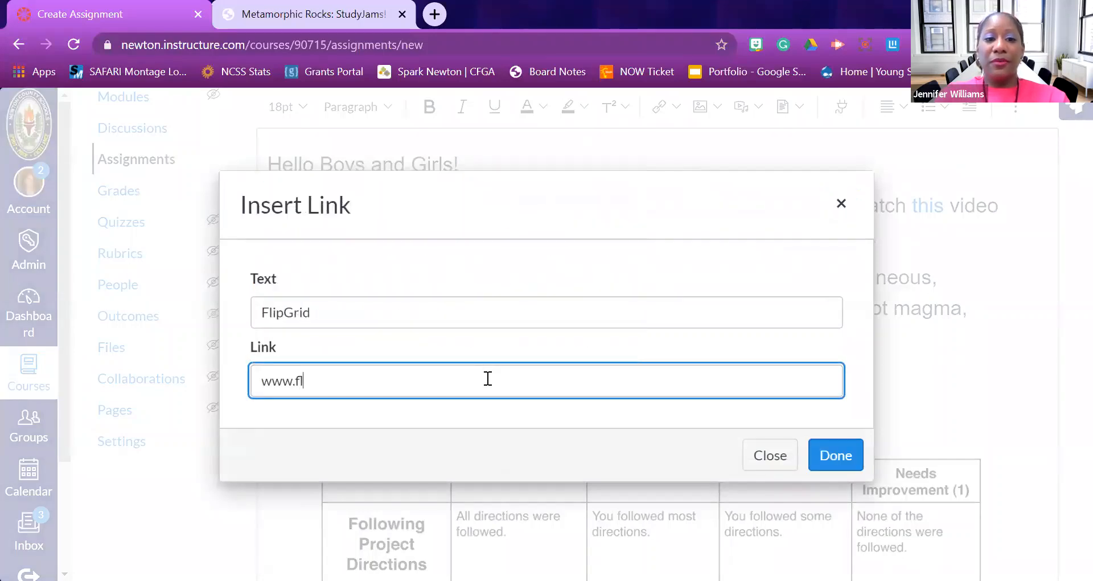
text(ipgrid.com)
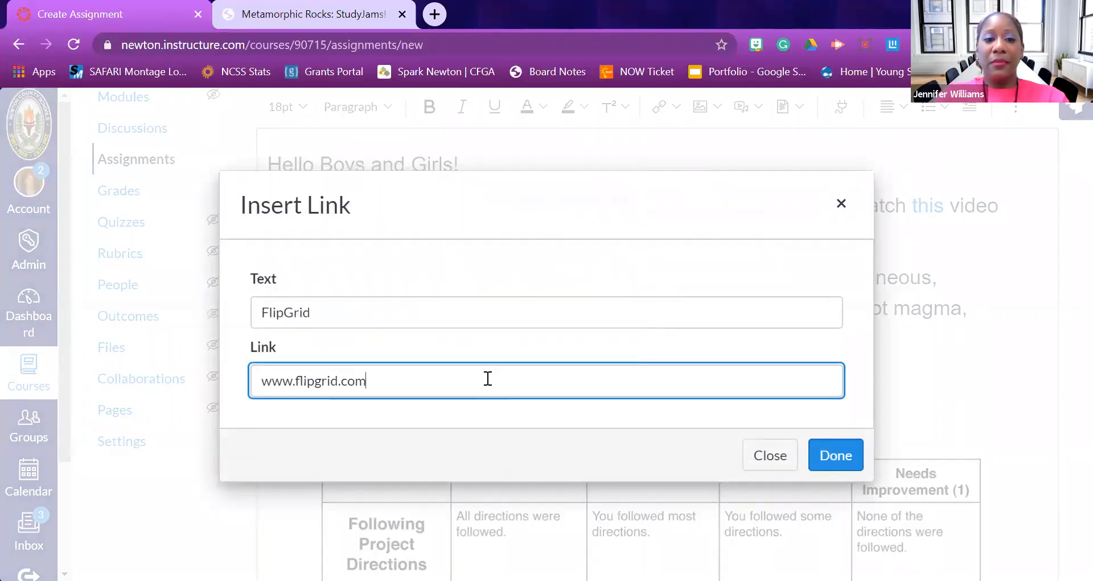
click(840, 462)
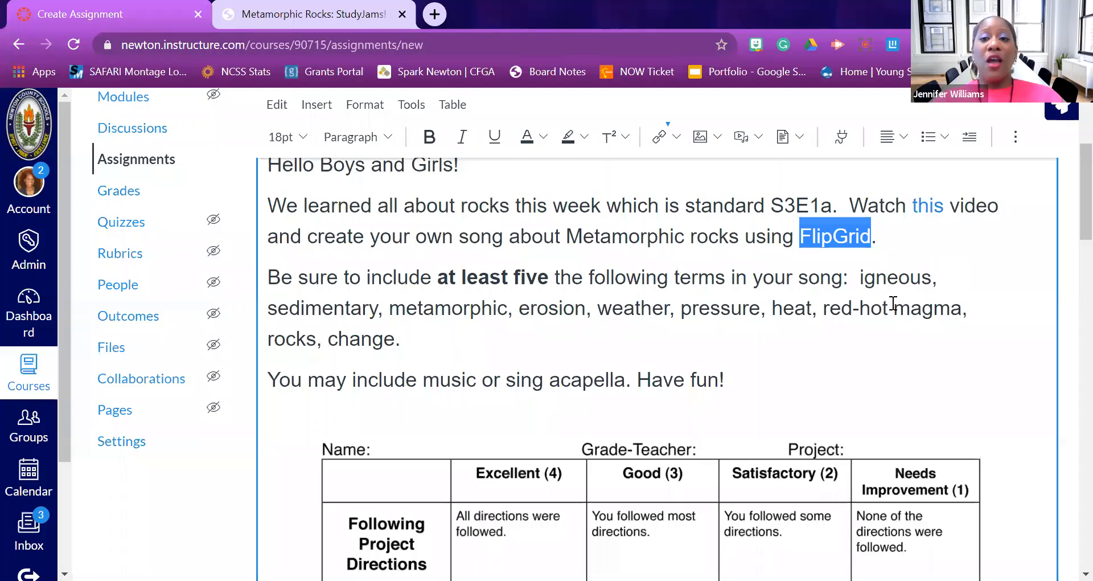
Allow Media Recordings and Website URL as online entry options for the assignment's submissions.
scroll(956, 177, down, 15)
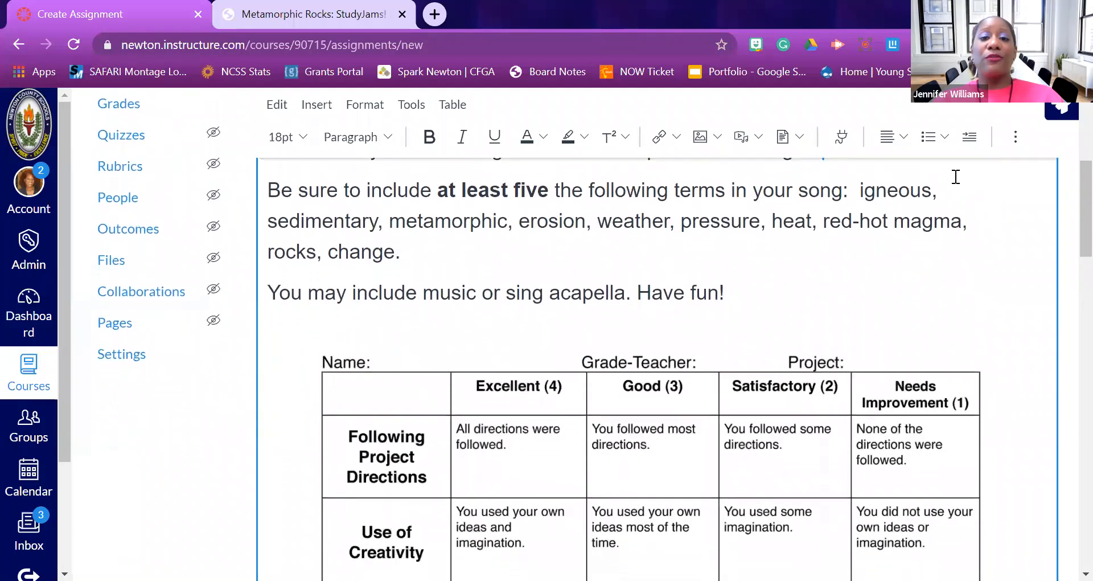
scroll(954, 176, down, 3)
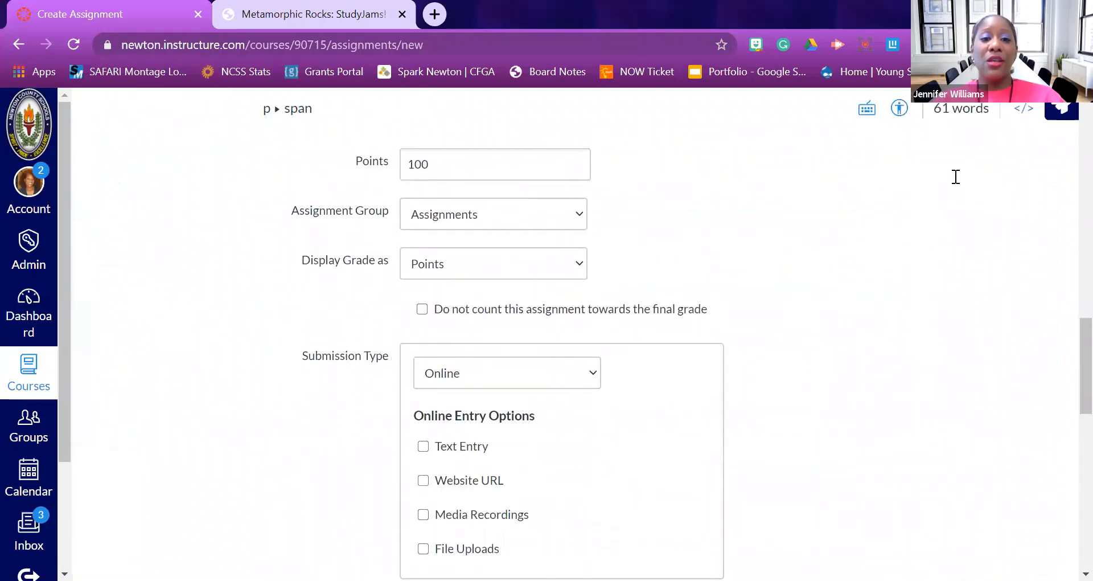
scroll(954, 176, down, 2)
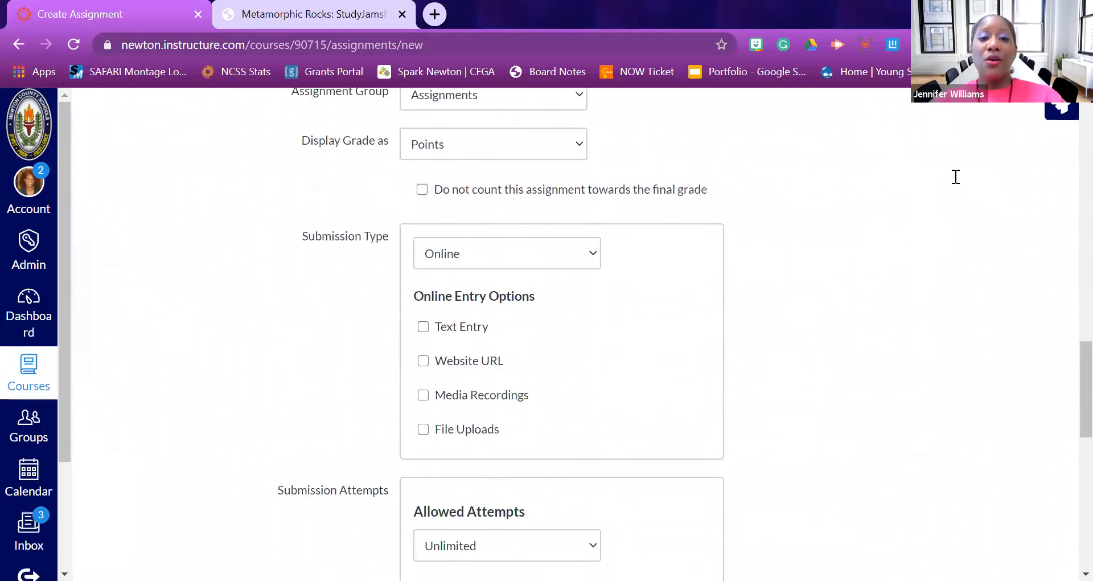
click(426, 401)
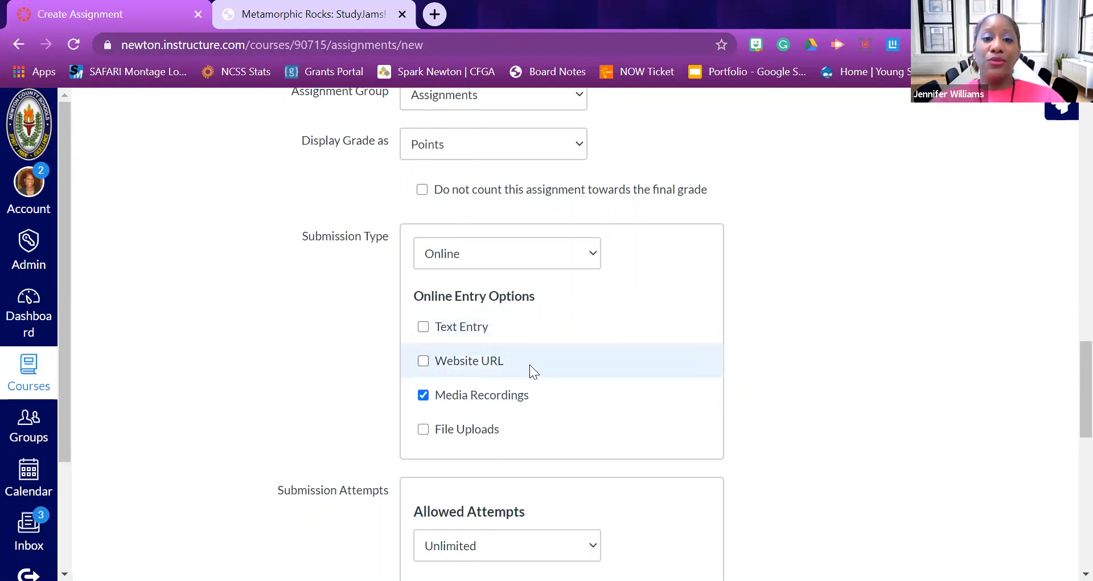
click(426, 366)
scroll(668, 297, up, 1)
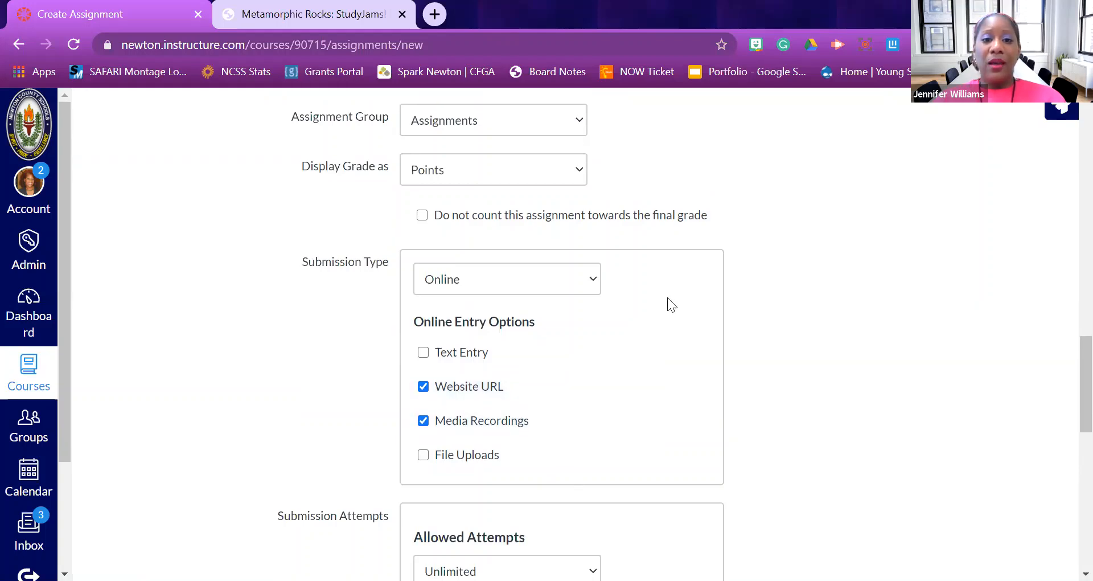
Change the allowed submission attempts to Limited and set the number of attempts to 3.
scroll(667, 297, down, 3)
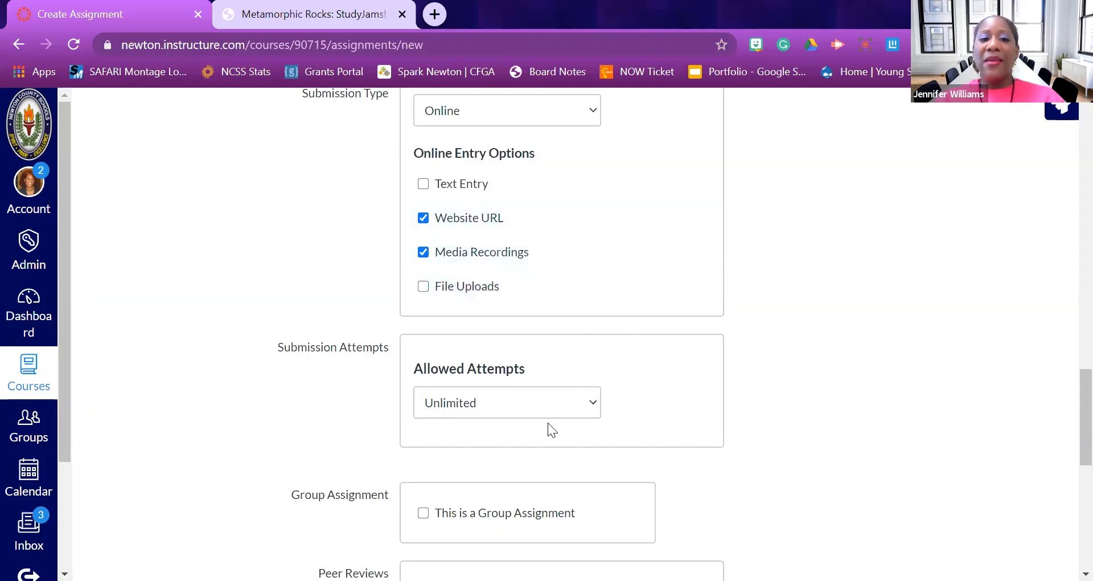
scroll(548, 423, up, 1)
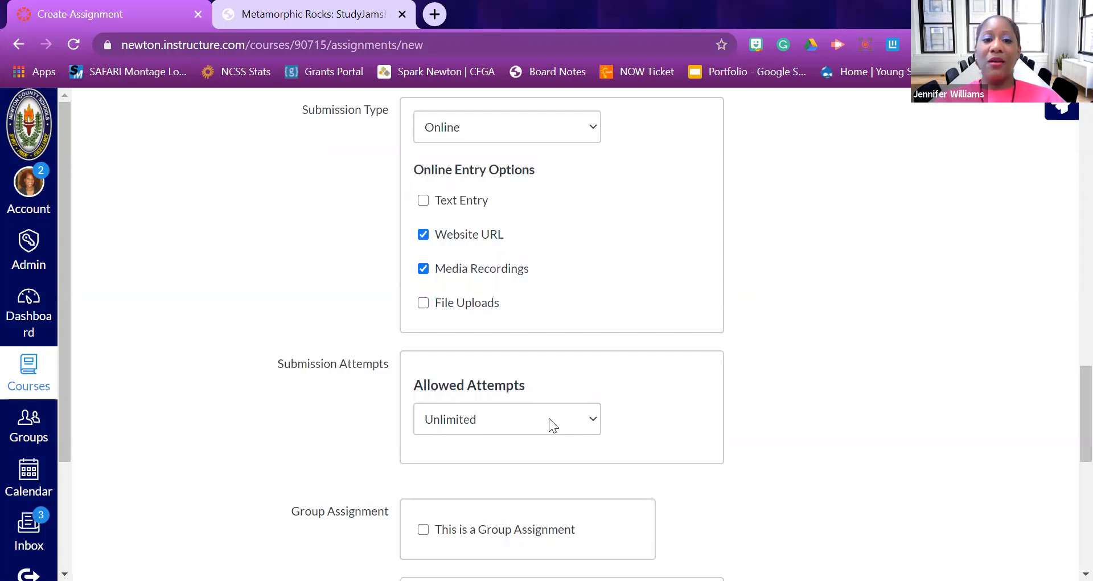
click(549, 418)
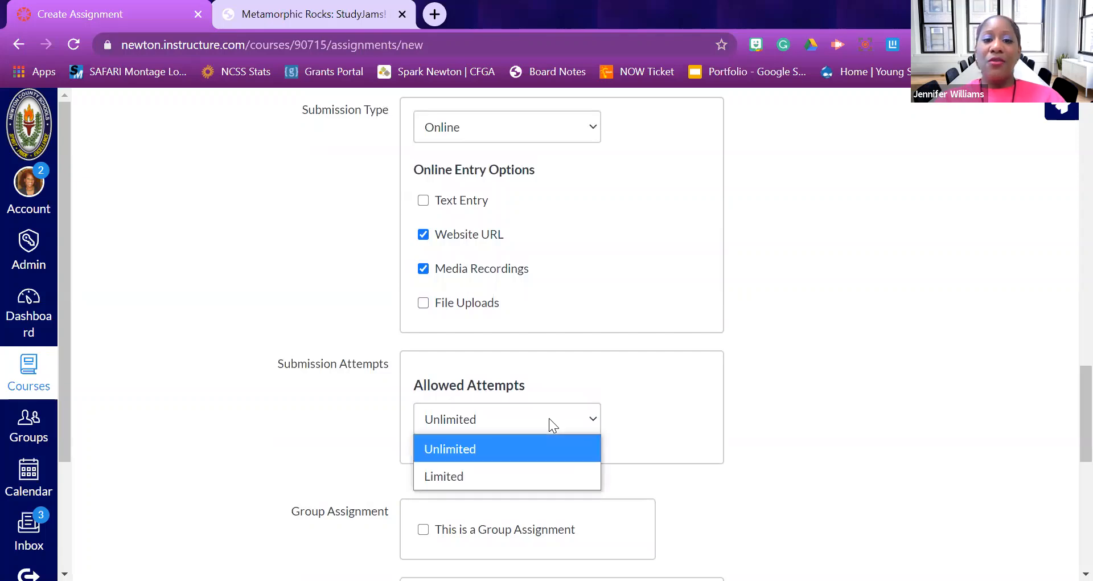
click(517, 472)
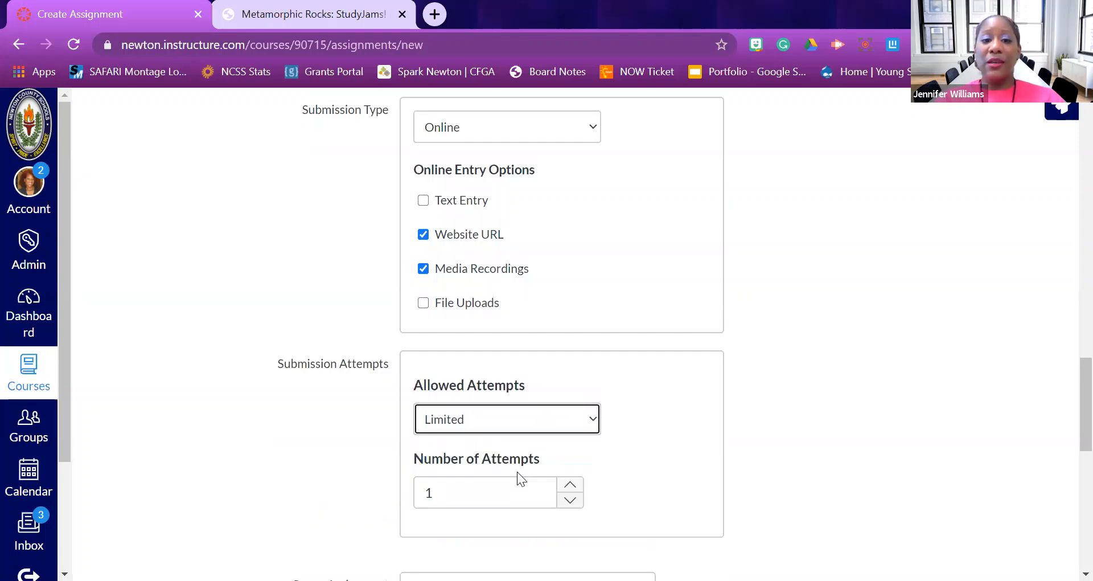
click(570, 486)
click(570, 485)
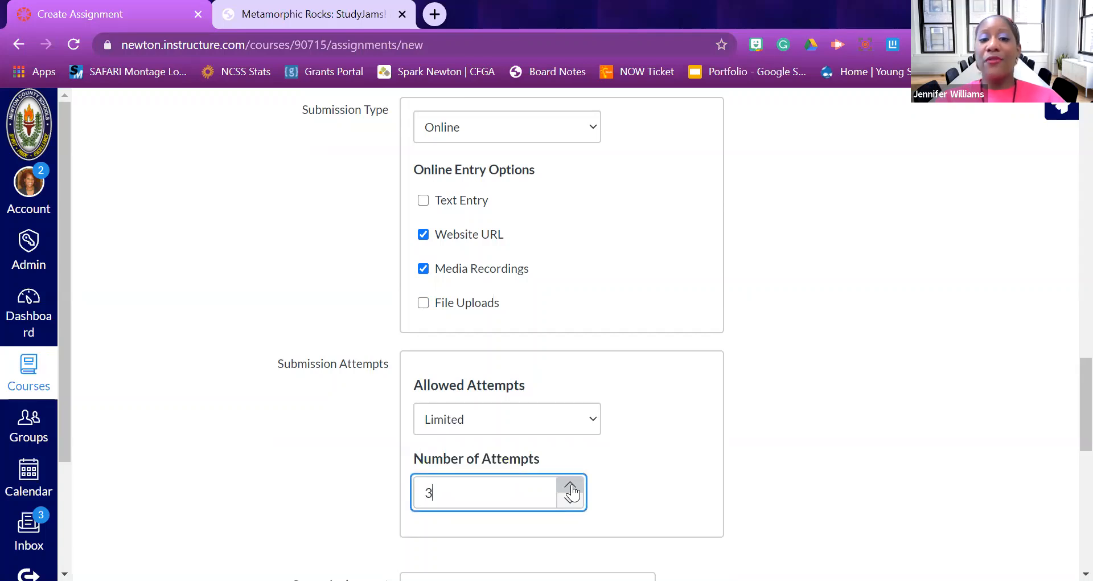
click(570, 501)
click(570, 501)
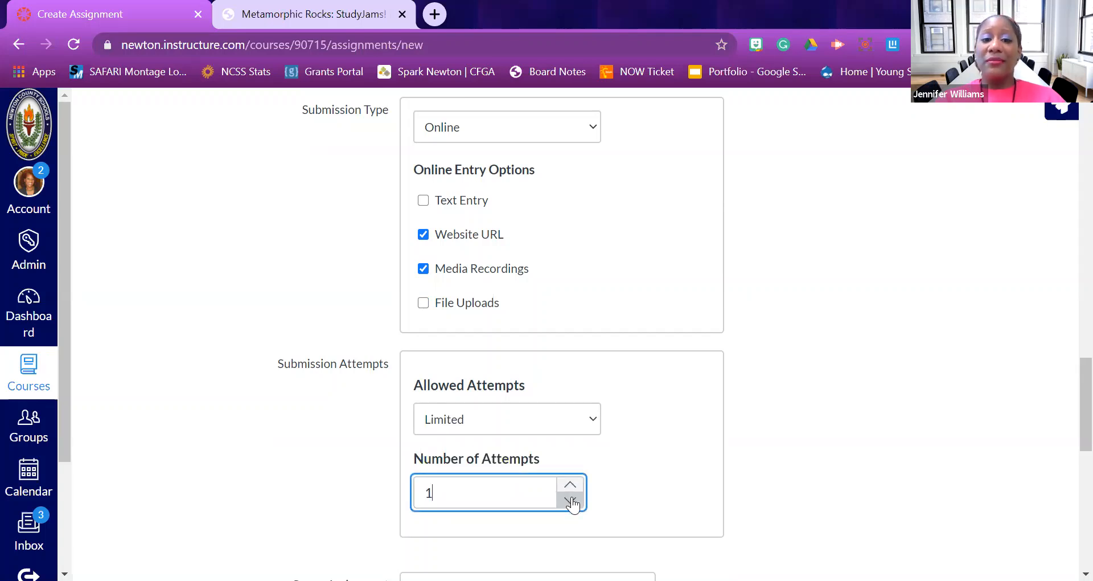
click(653, 437)
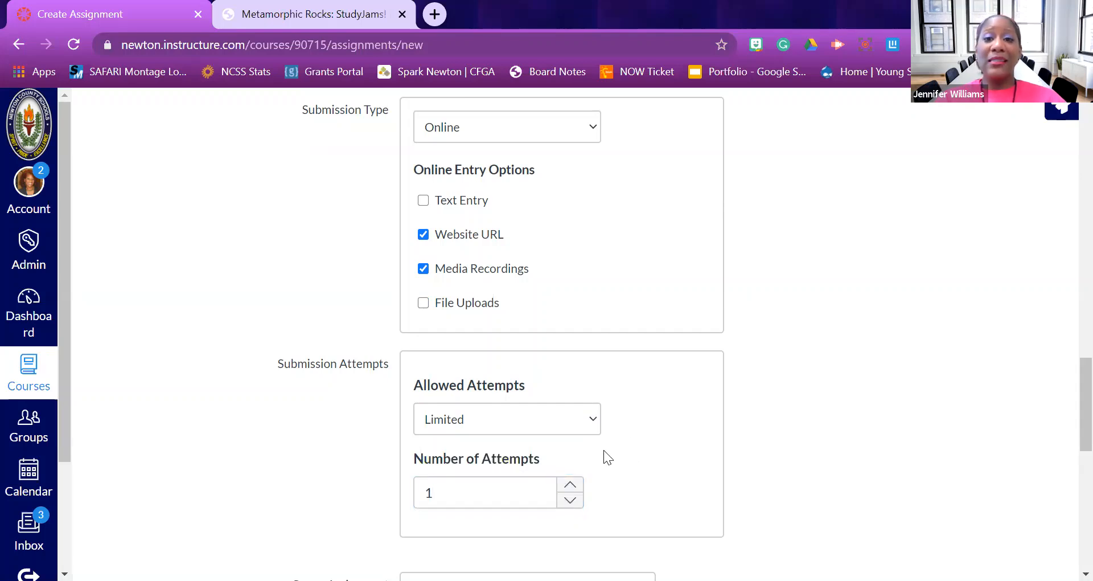
click(562, 484)
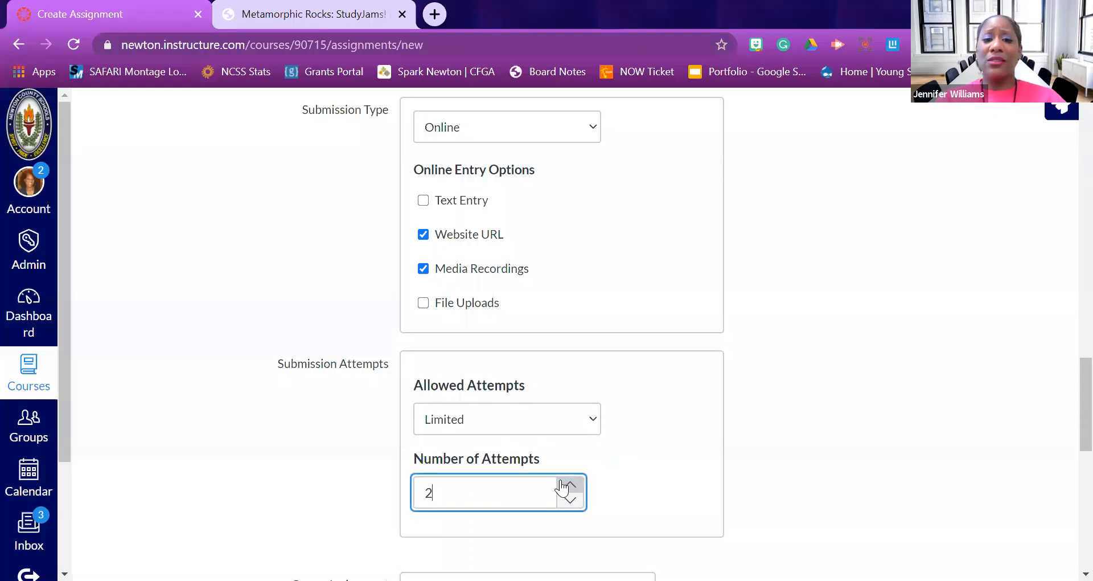
click(563, 485)
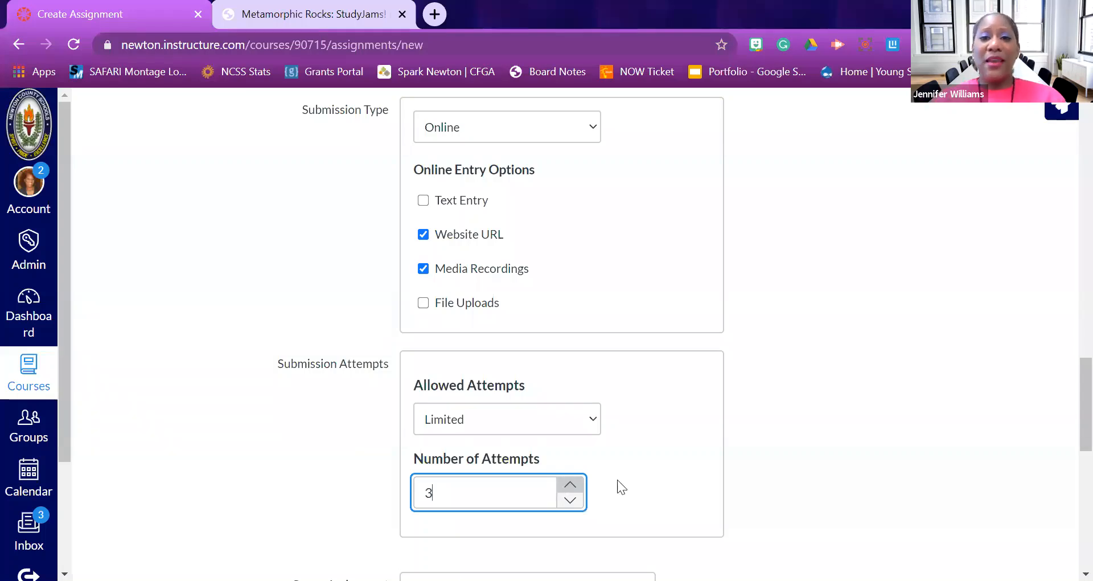
Include the assignment's grades when syncing to the school's Student Information System.
scroll(691, 499, down, 6)
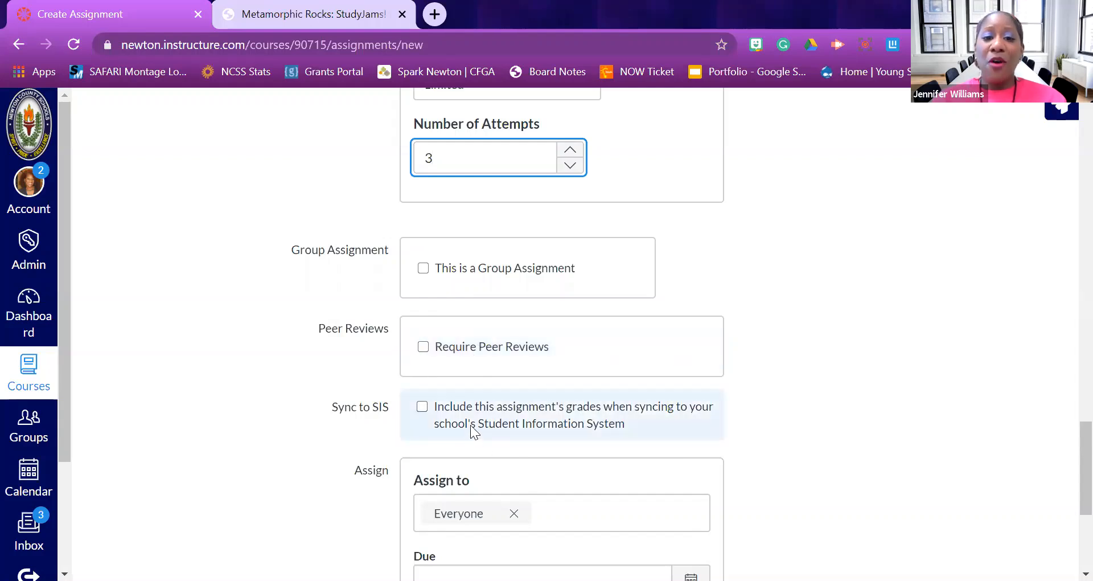
click(422, 406)
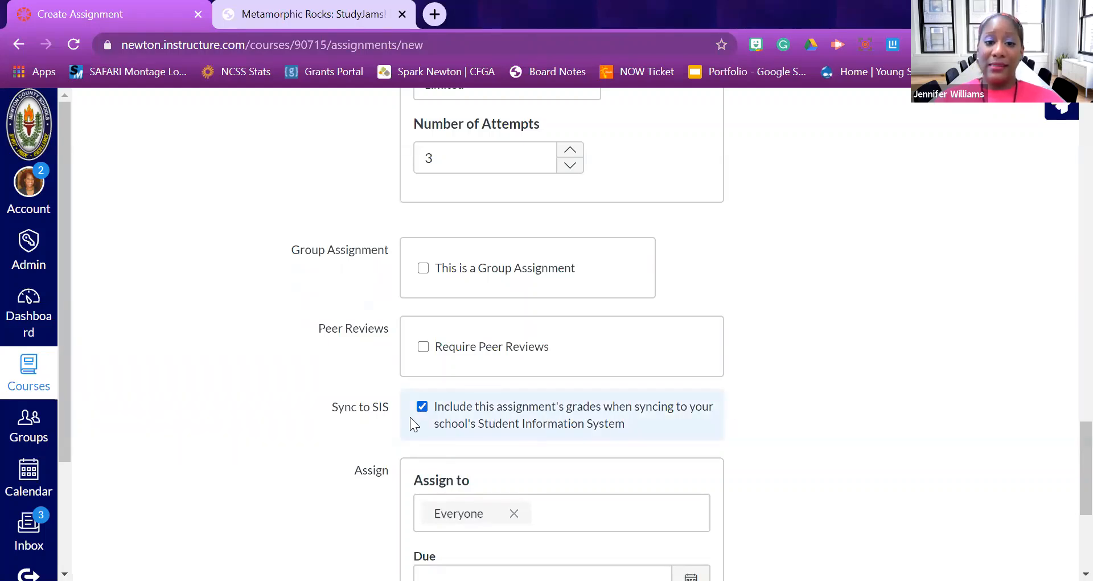
Set the assignment's due date for everyone to Aug 28, 2020 at 11:59pm.
scroll(916, 157, down, 1)
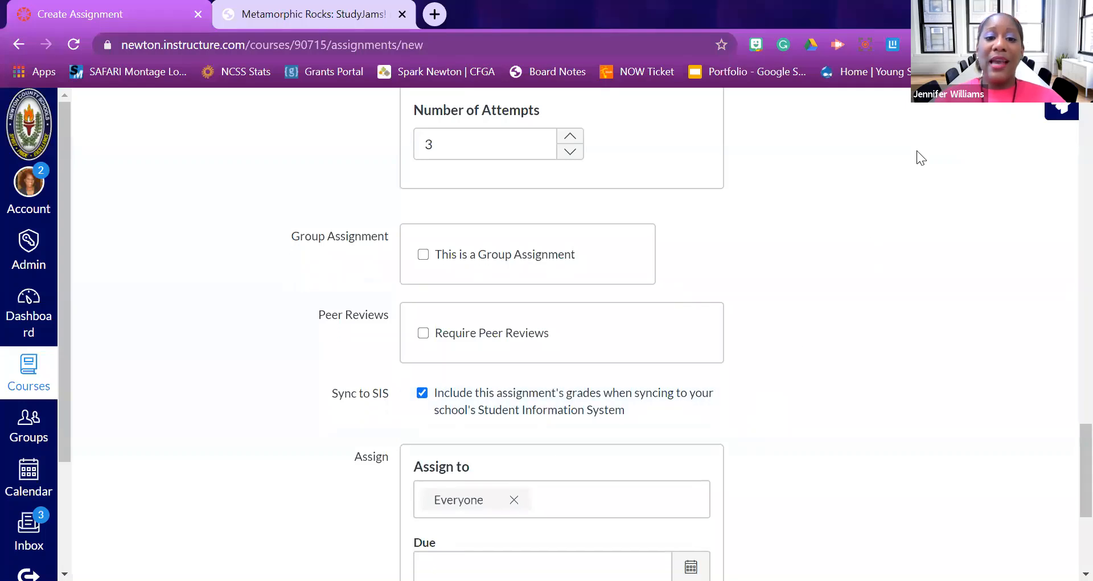
scroll(916, 150, down, 4)
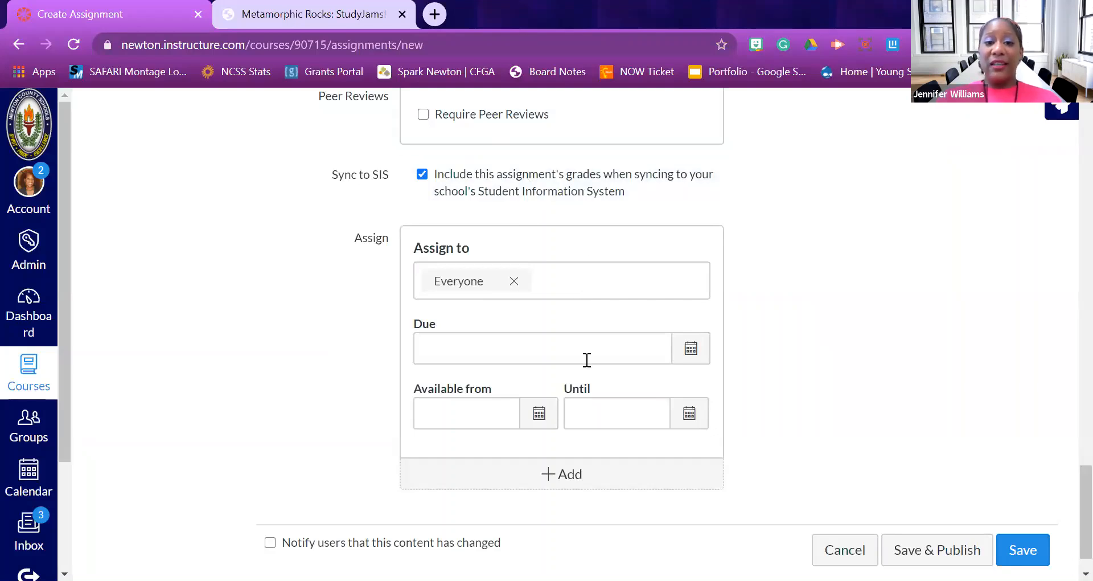
click(695, 361)
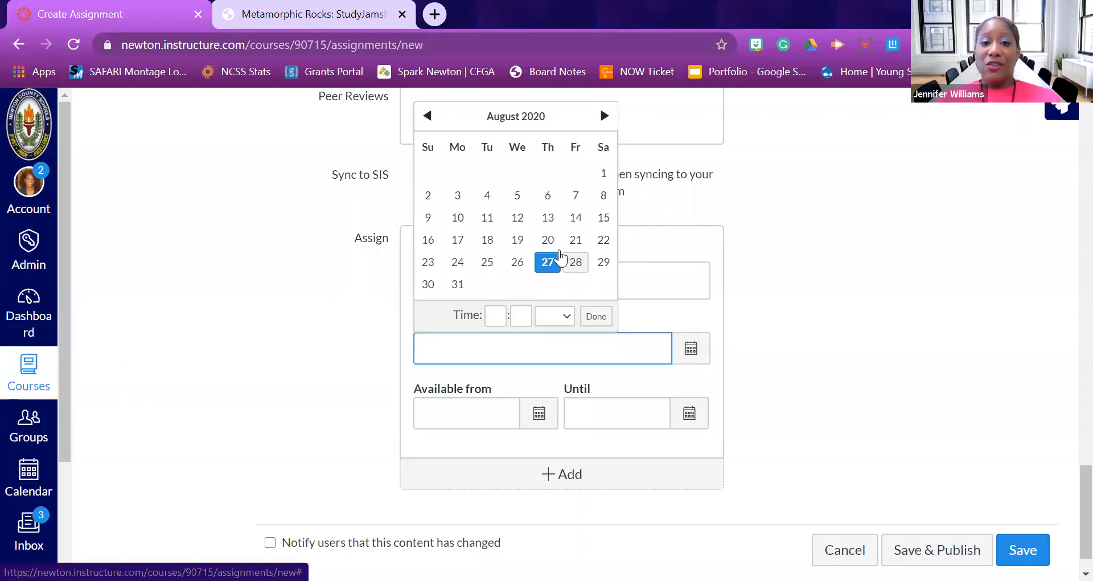
click(549, 265)
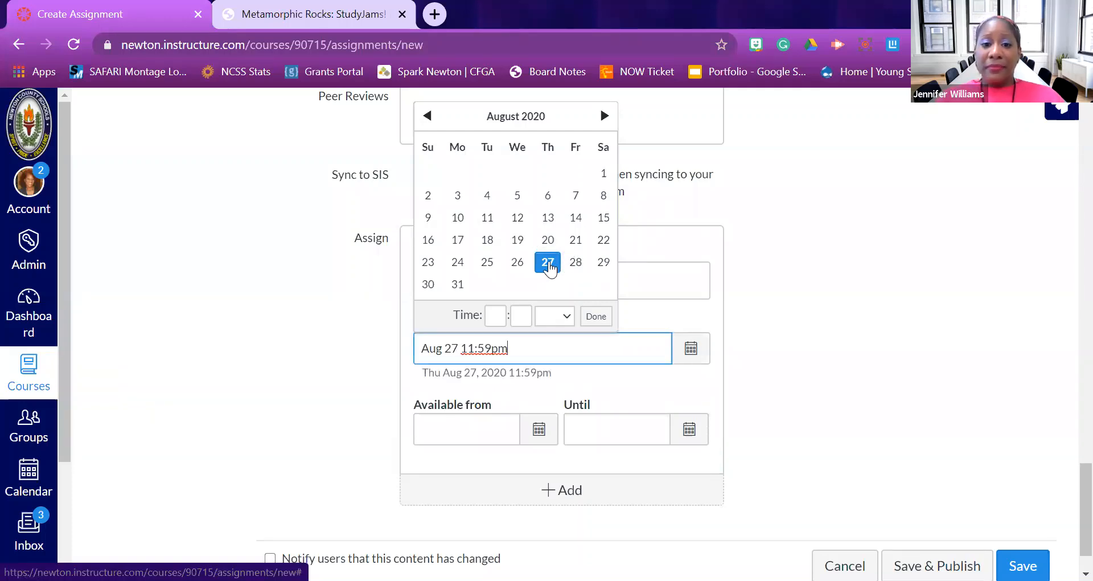
click(575, 265)
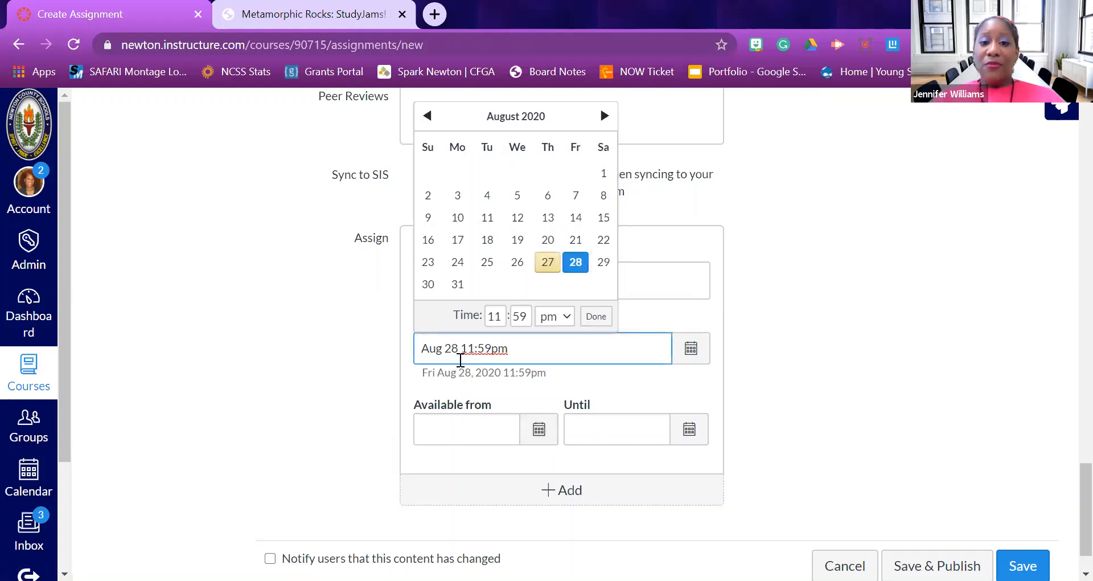
Make the assignment available to everyone from Aug 27 12am until Aug 28 11:59pm.
click(539, 429)
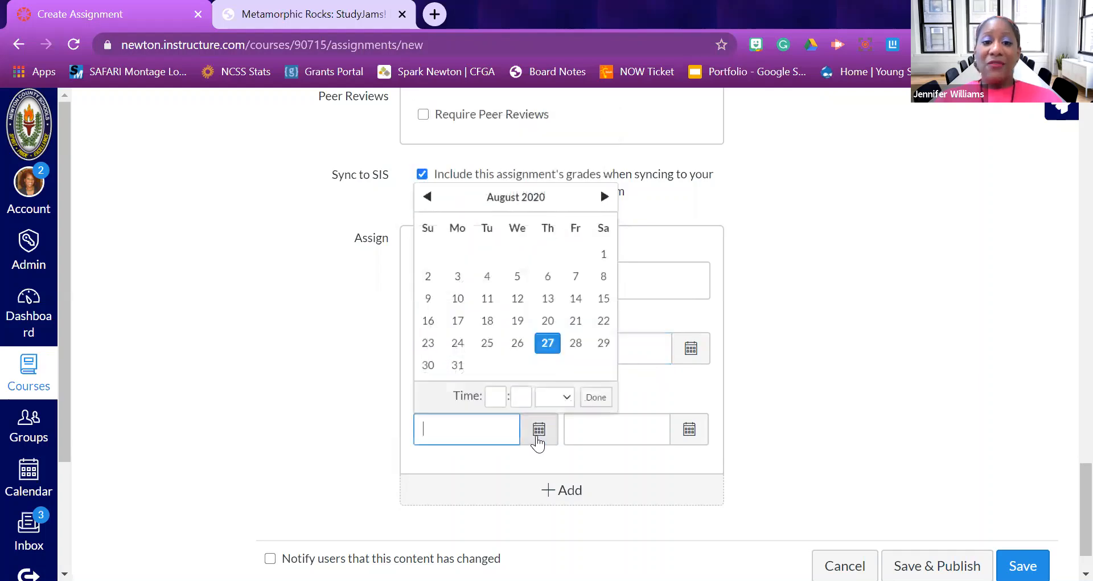
click(548, 352)
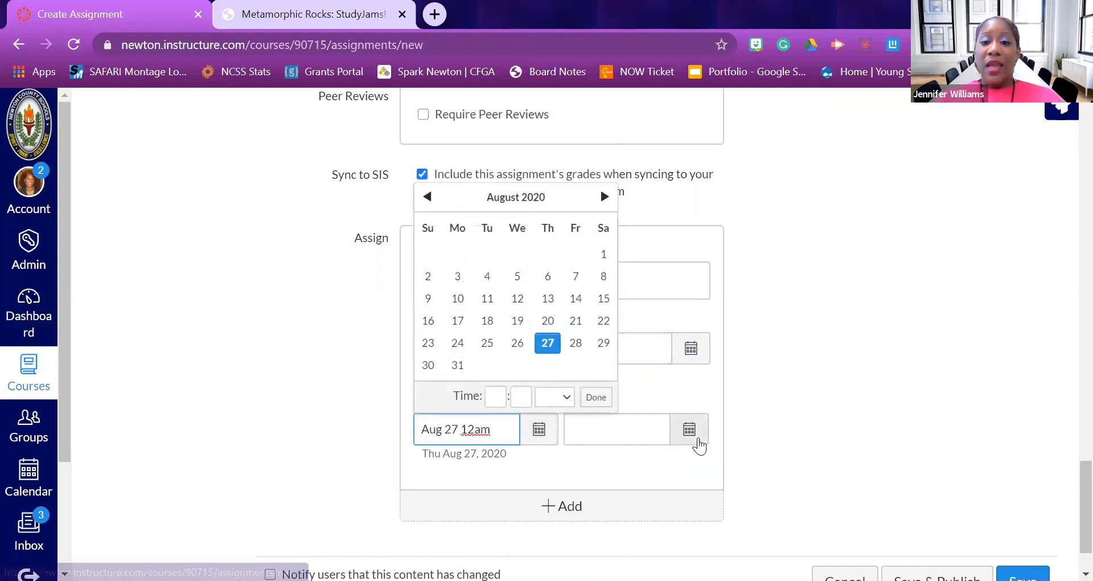
click(698, 438)
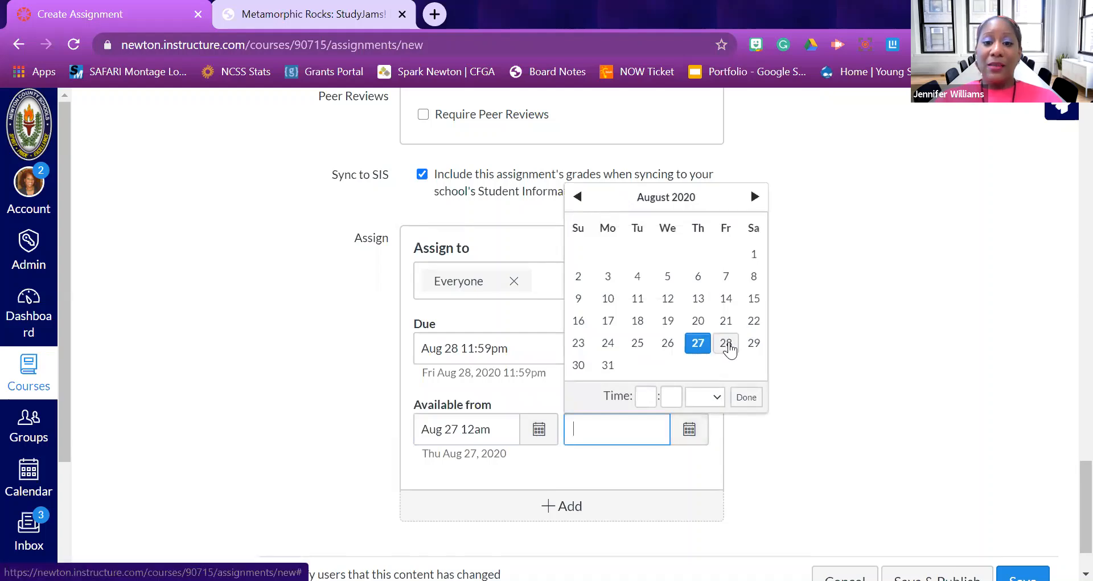
click(726, 344)
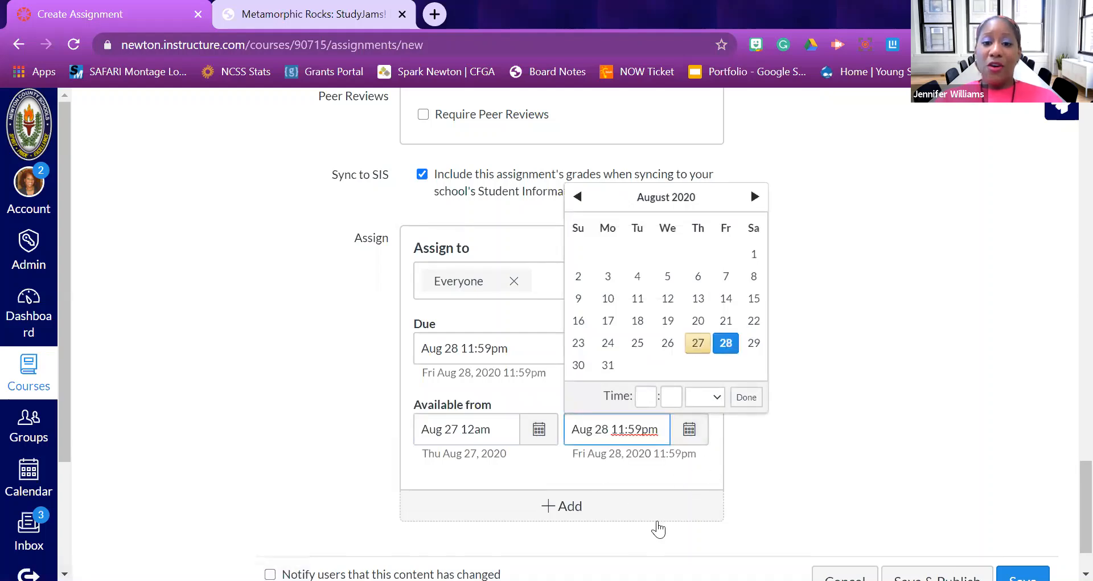
Add a second Assign to block below the one for everyone.
scroll(789, 480, down, 1)
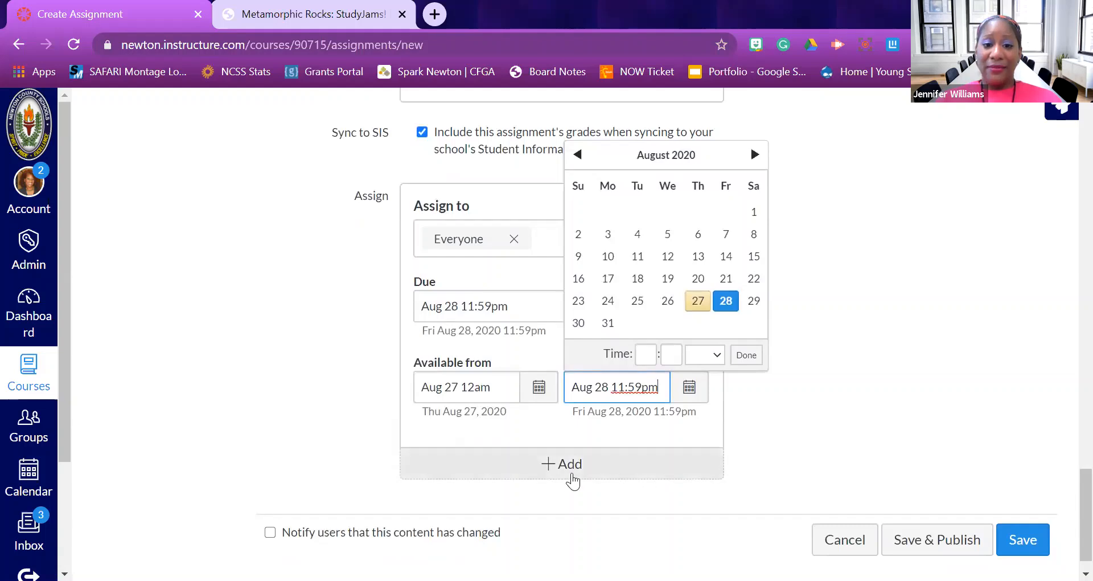
click(564, 481)
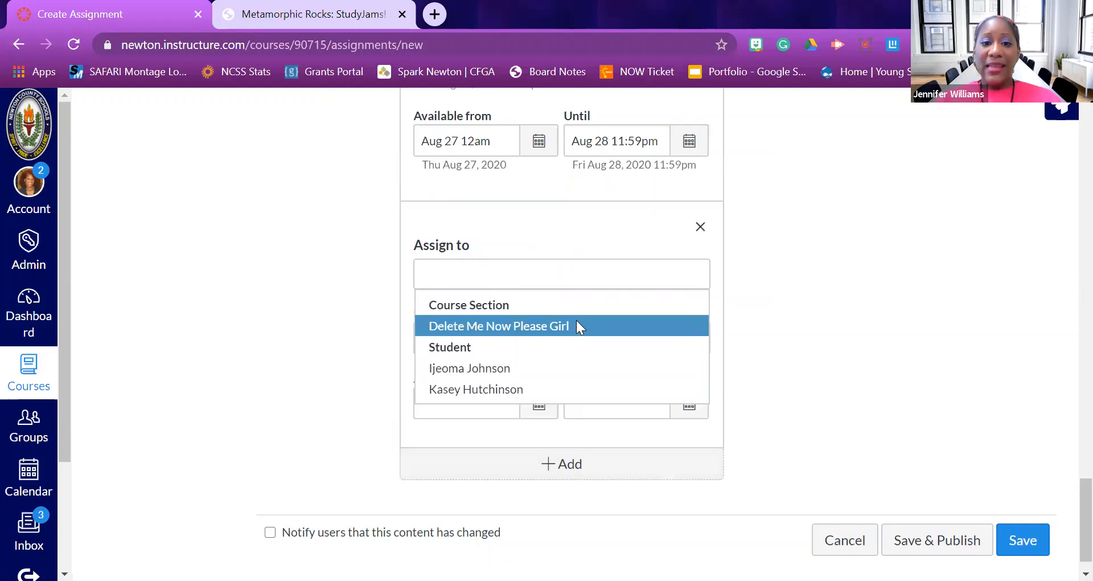
Try assigning the second block to both listed students, and remove the two students again.
scroll(552, 381, down, 1)
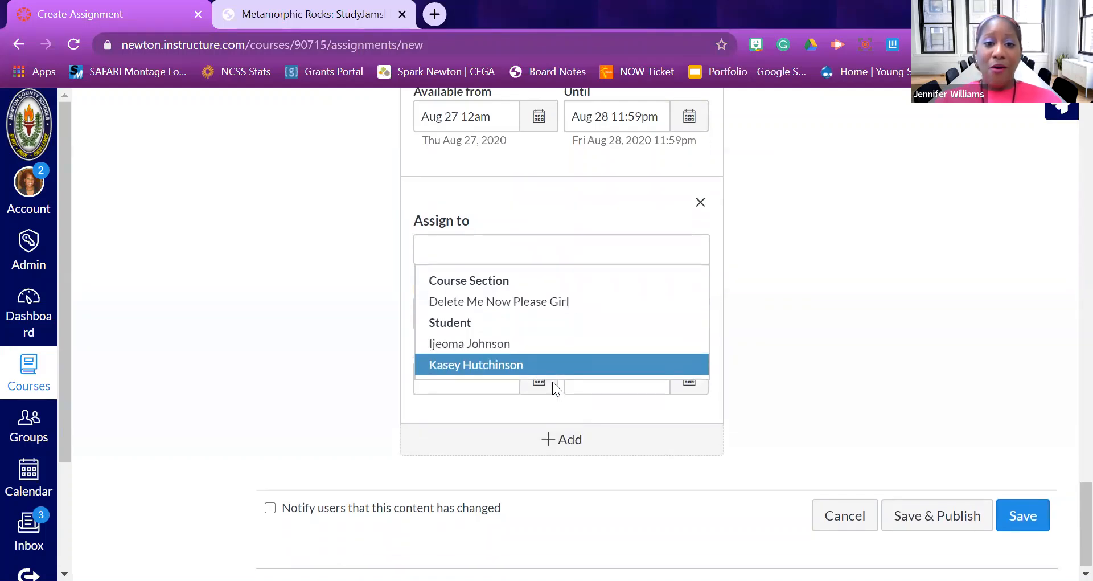
click(549, 349)
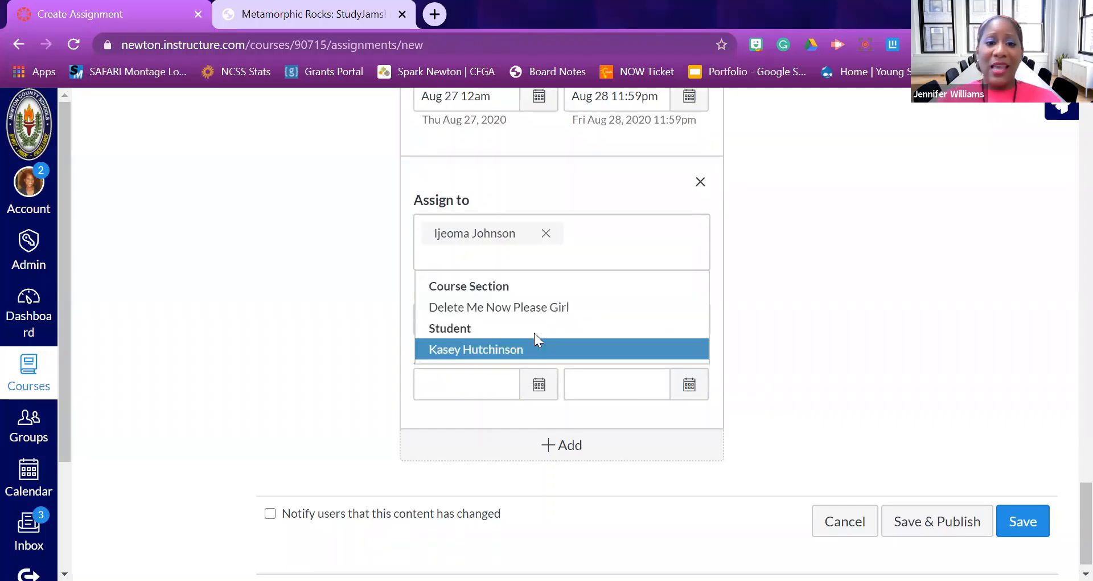
click(526, 348)
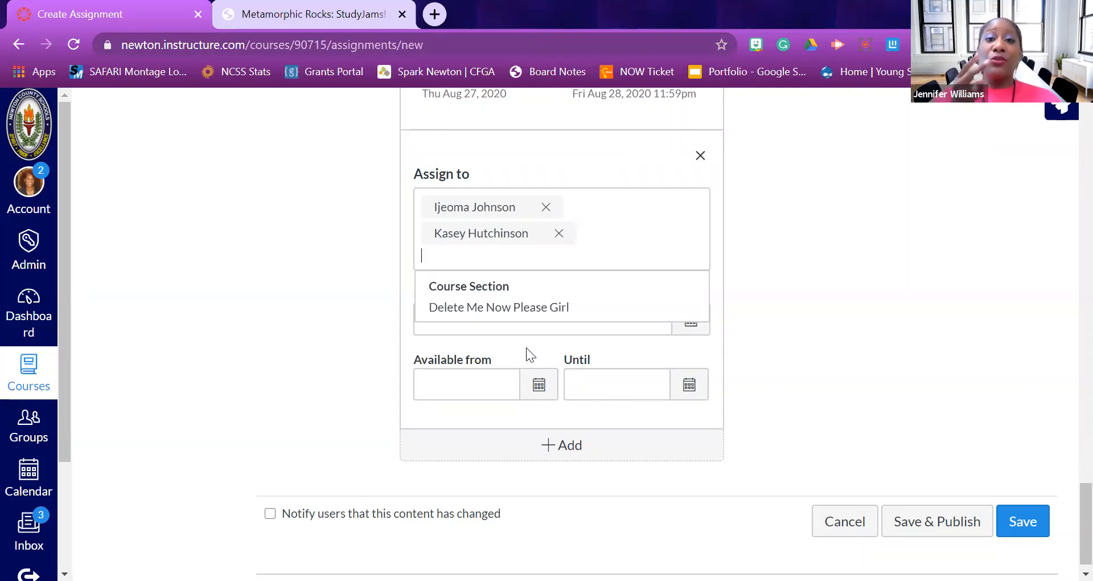
click(560, 234)
click(555, 233)
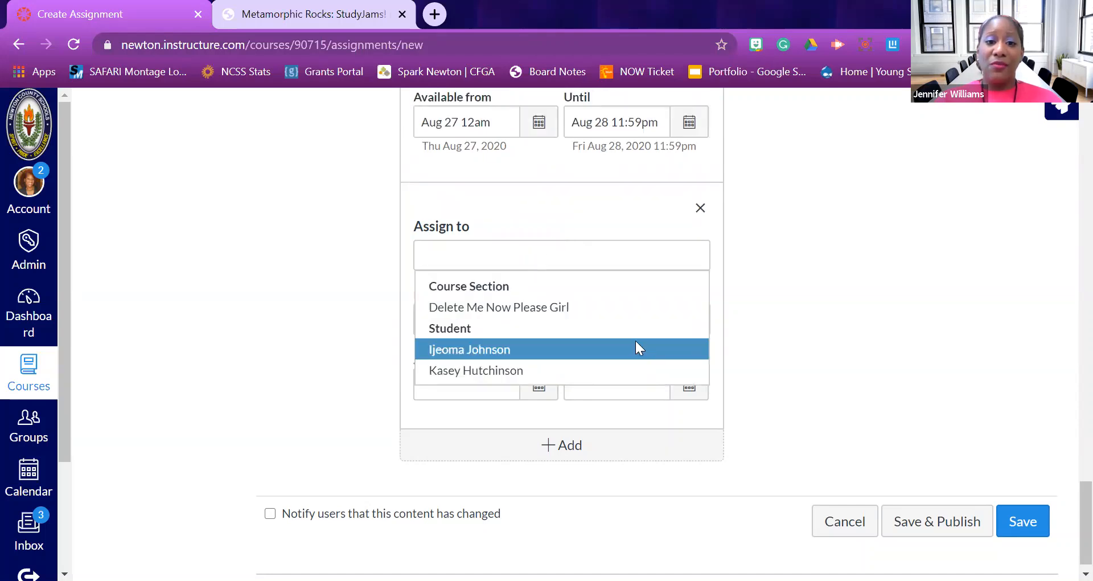
click(778, 287)
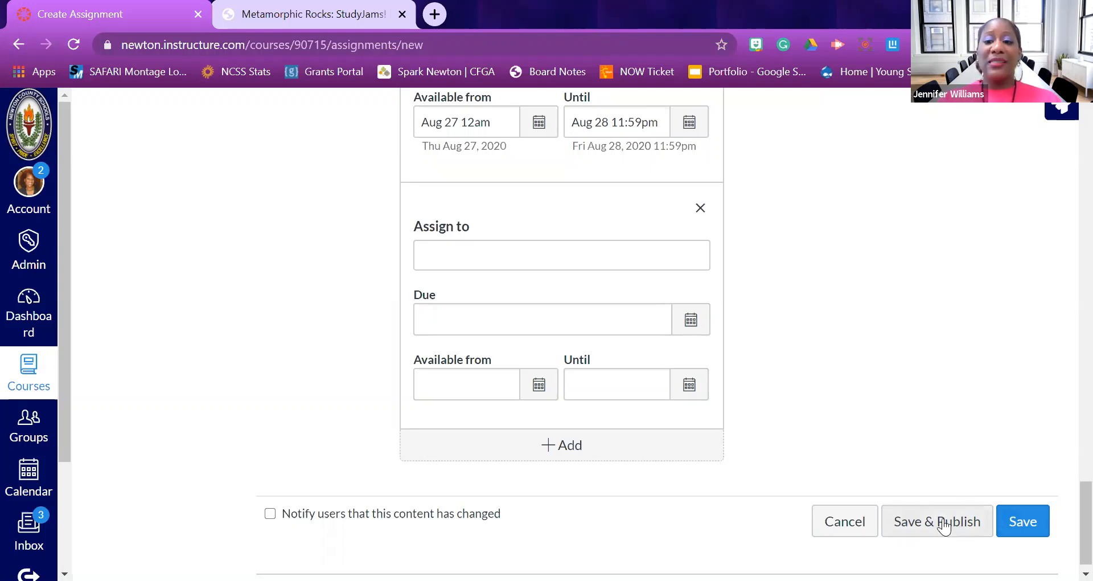
Assign the second block to the first listed student and save the assignment without publishing it.
click(1037, 521)
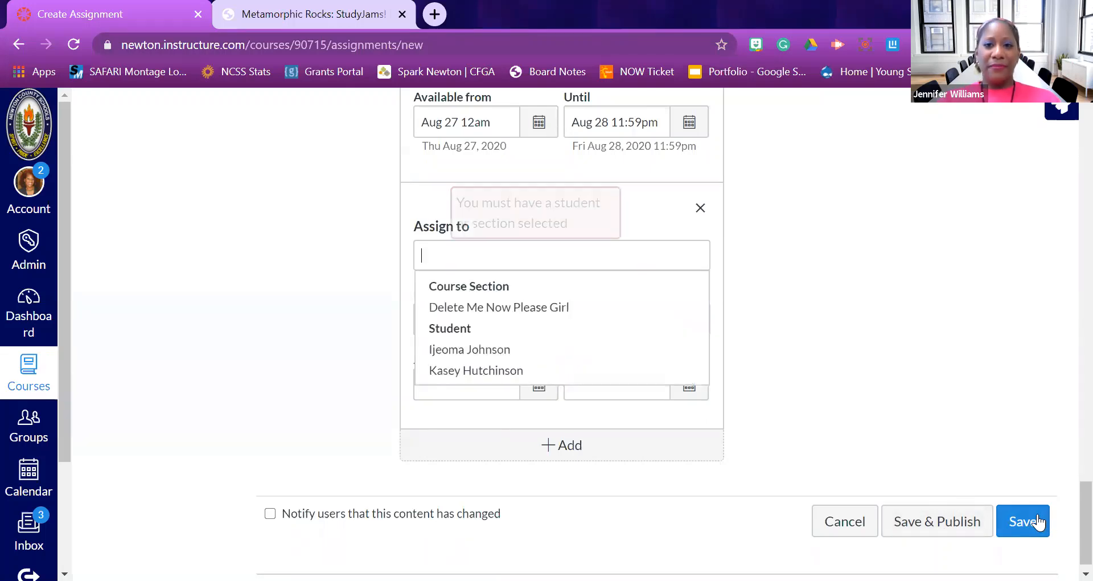
click(479, 350)
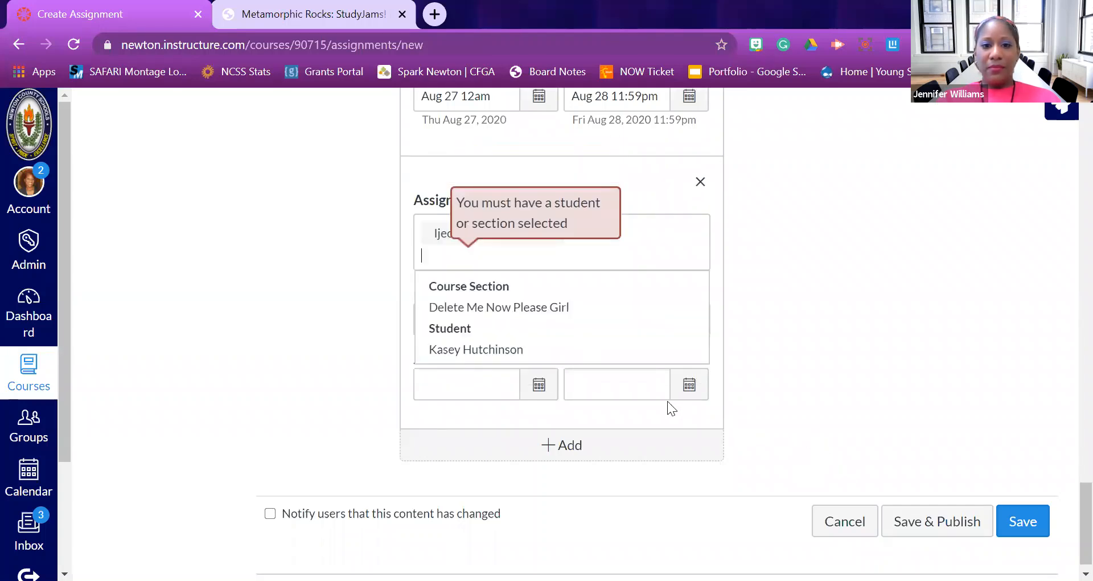
click(559, 325)
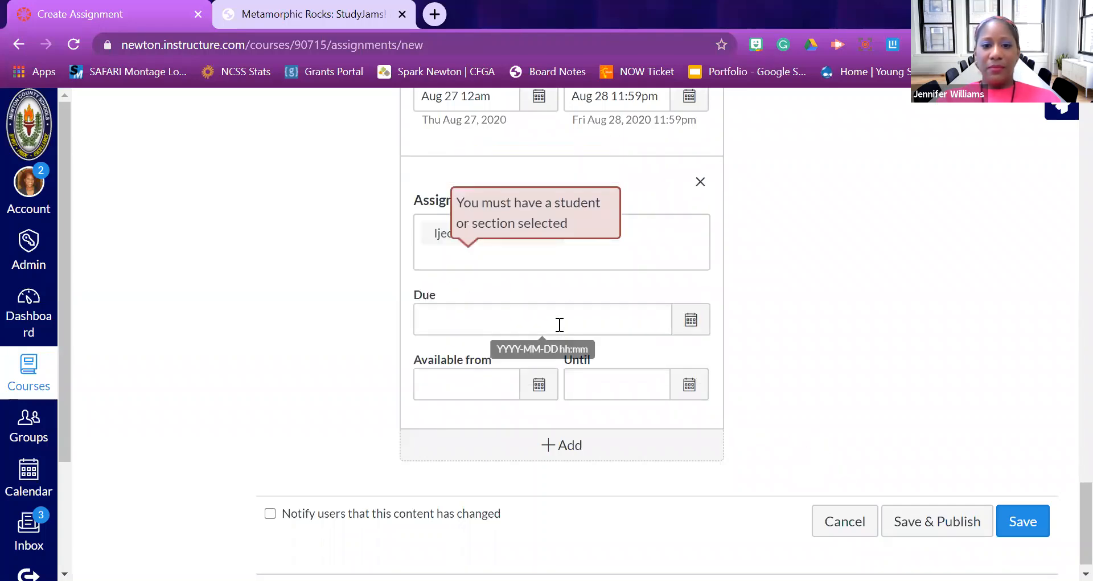
click(1016, 530)
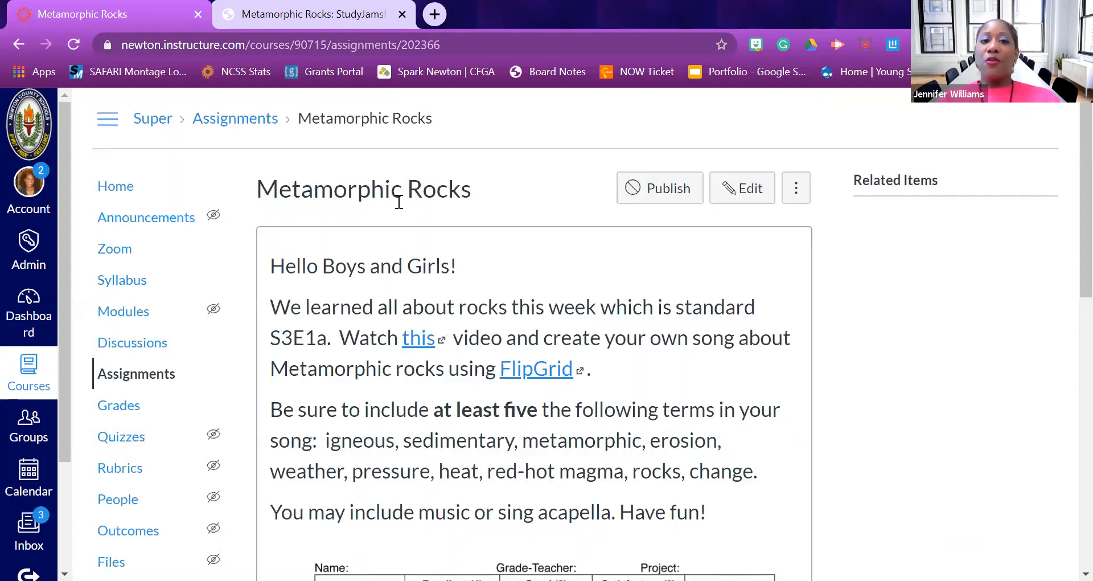
Publish the Metamorphic Rocks assignment and open the course's list of assignments.
click(662, 197)
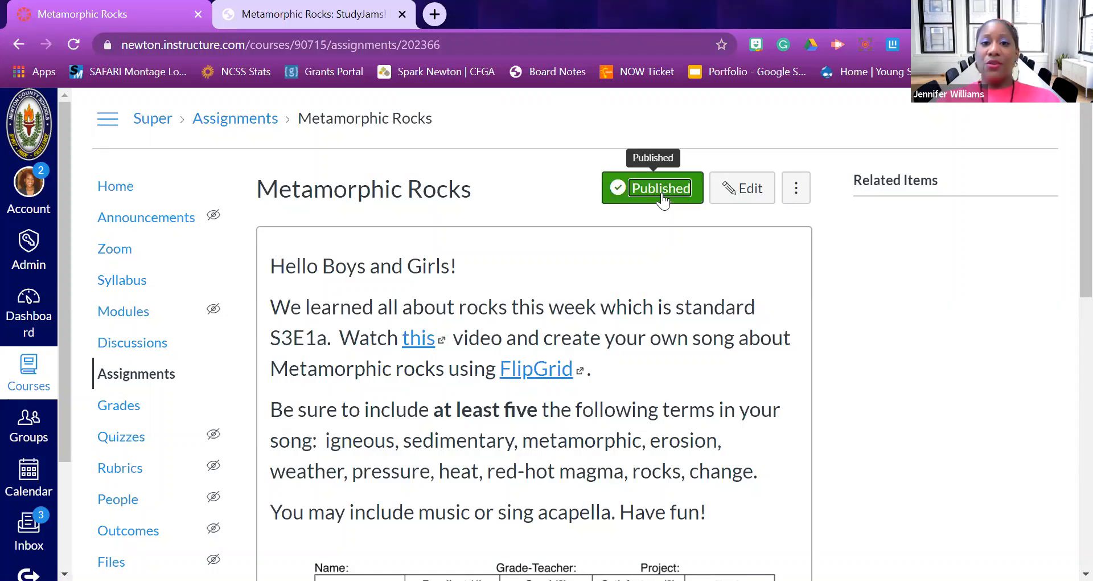
click(662, 196)
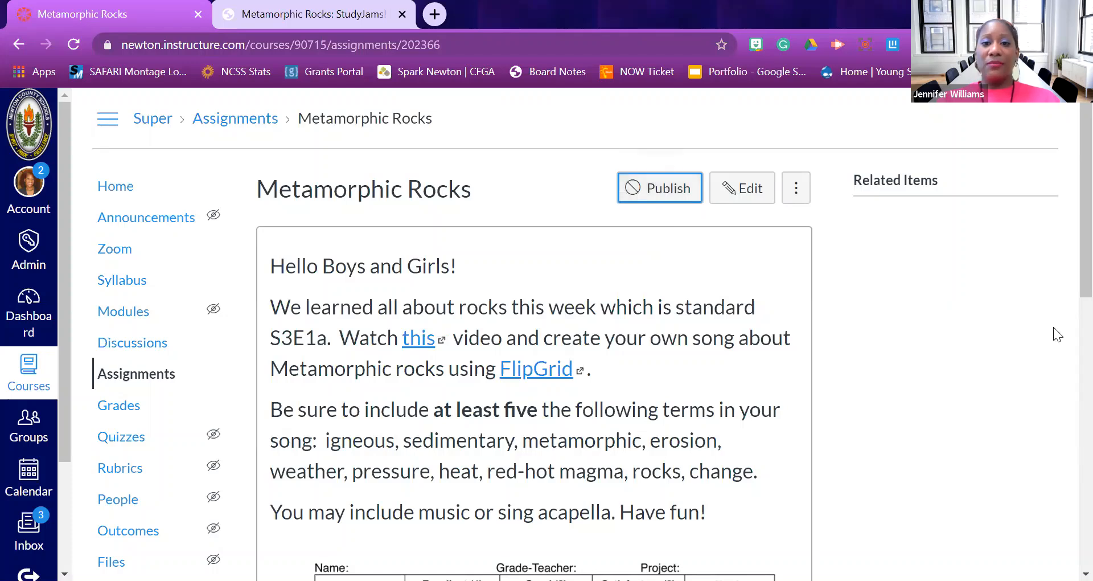
click(671, 193)
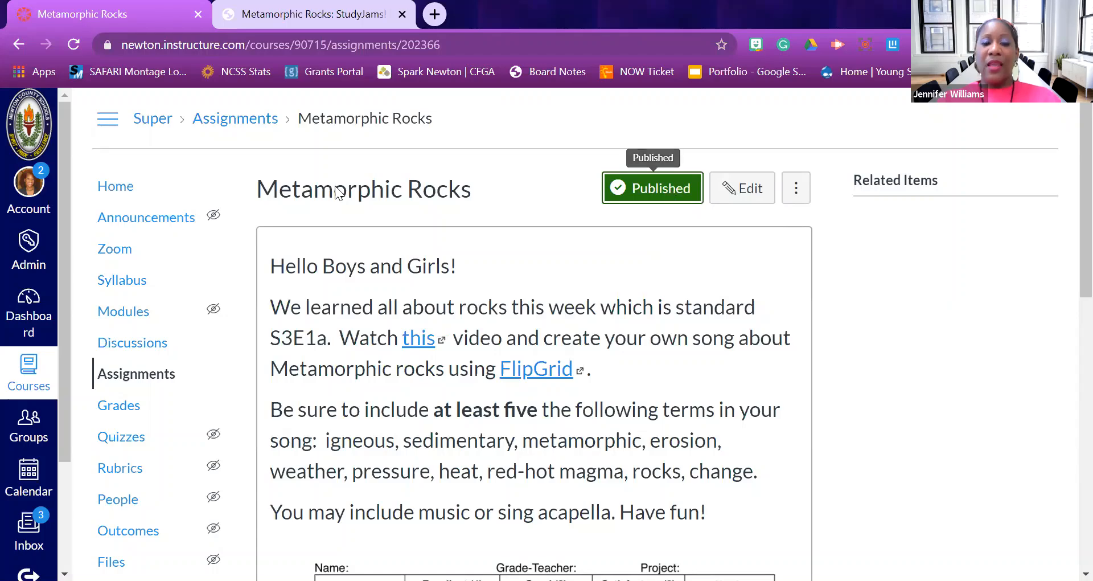
click(152, 377)
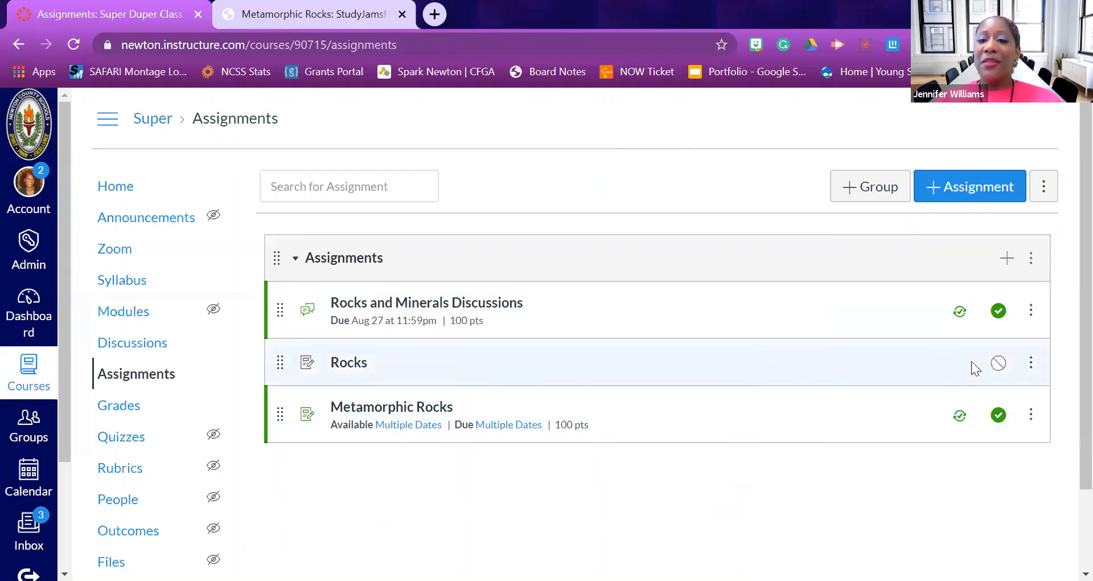
Publish and unpublish Rocks, and unpublish Metamorphic Rocks and Rocks and Minerals Discussions in the assignments list.
click(1001, 368)
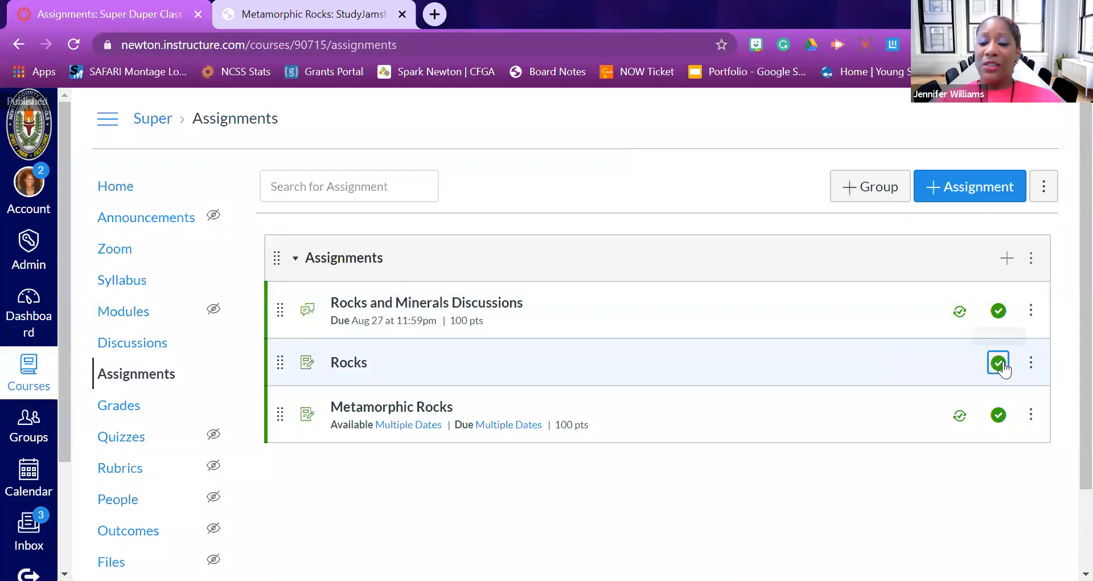
click(1000, 363)
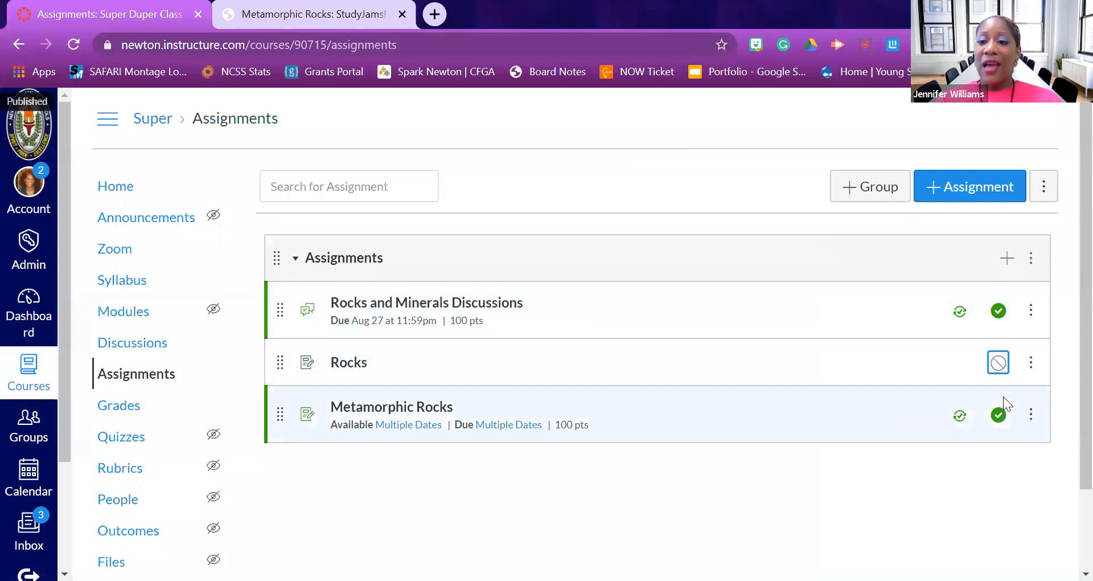
click(999, 415)
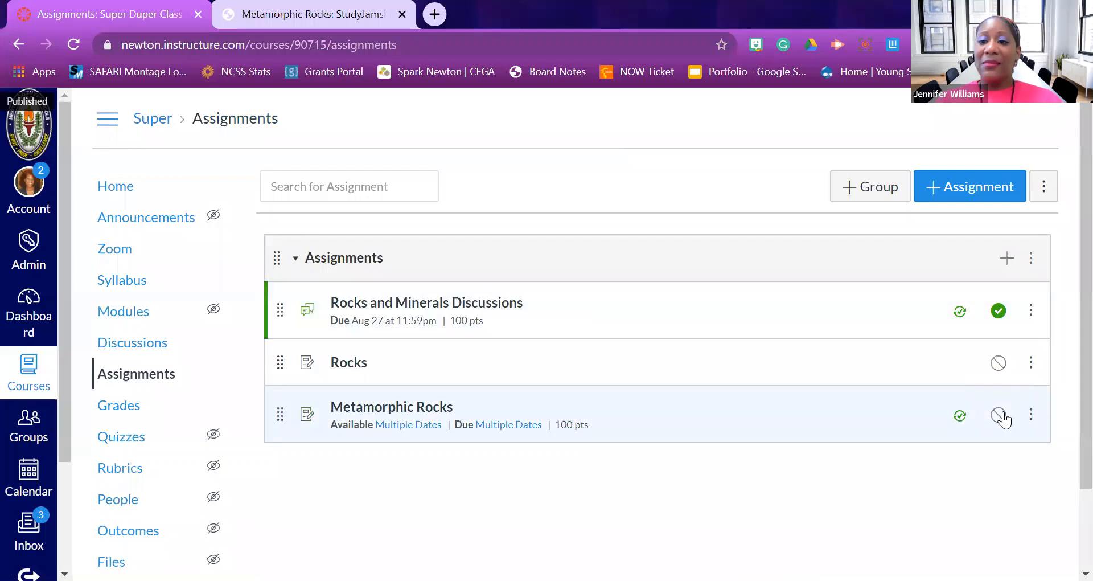
click(998, 310)
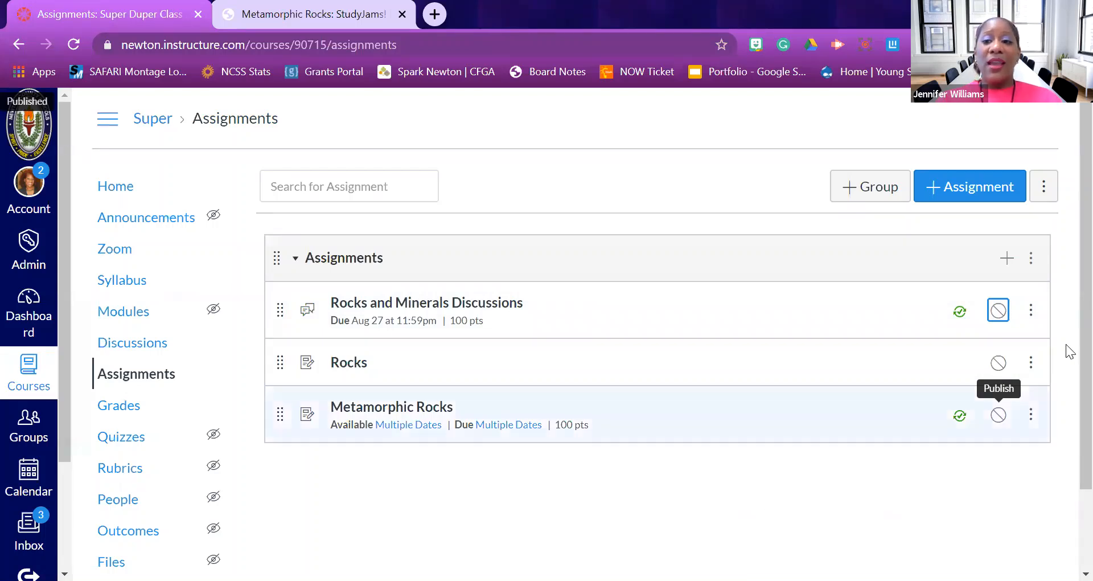
Publish Rocks and Minerals Discussions, Rocks, and Metamorphic Rocks from the assignments list.
click(999, 313)
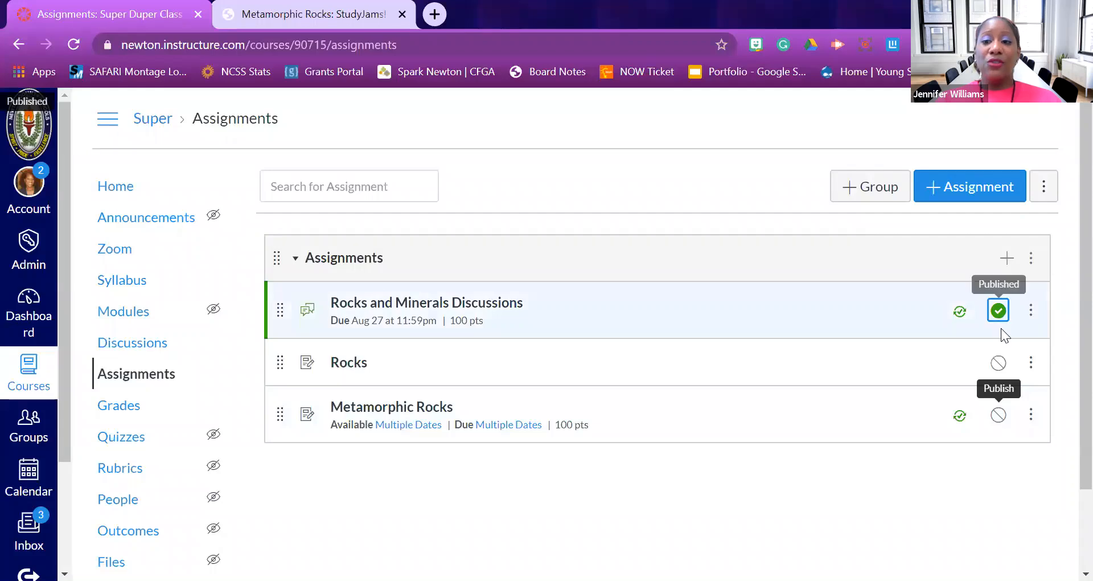
click(998, 363)
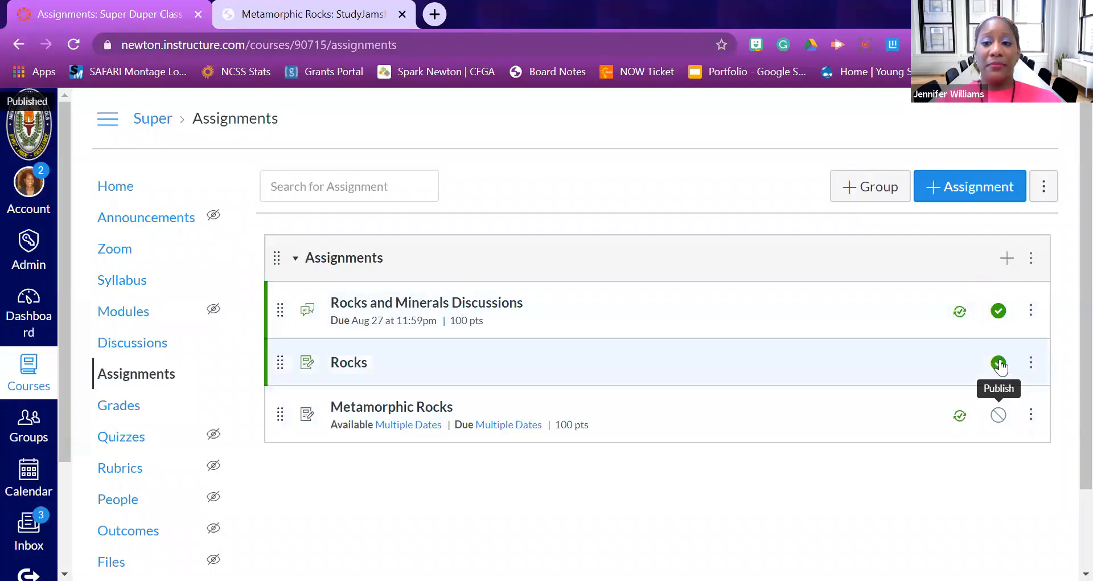
click(999, 415)
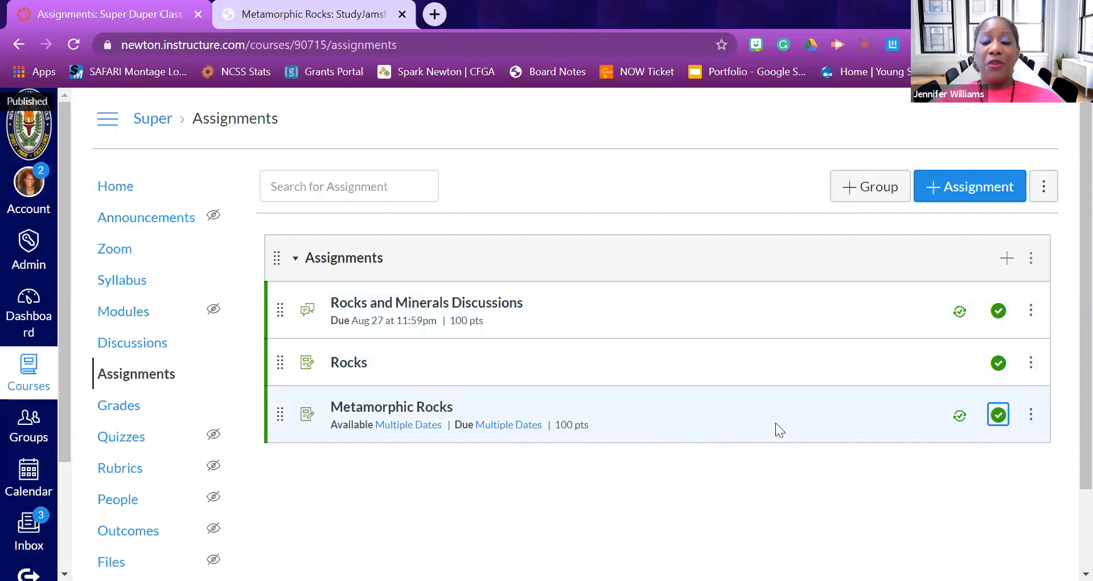
Move the Metamorphic Rocks assignment to the top of the Assignments group.
click(1031, 415)
click(994, 257)
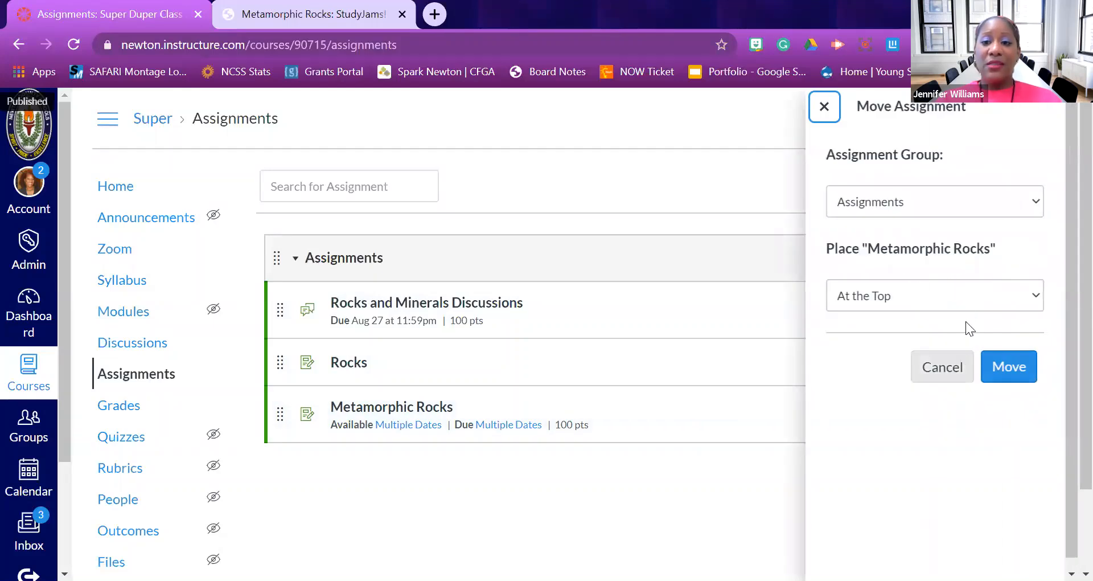
click(1005, 369)
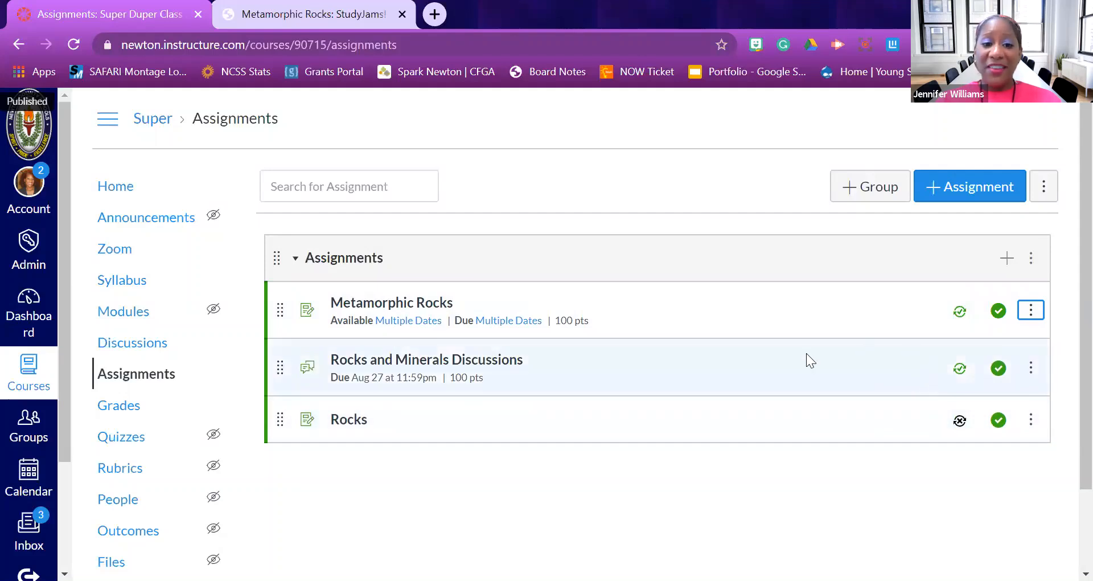
Send the Metamorphic Rocks assignment to a colleague, searching for the recipient by the start of their first name.
click(1031, 310)
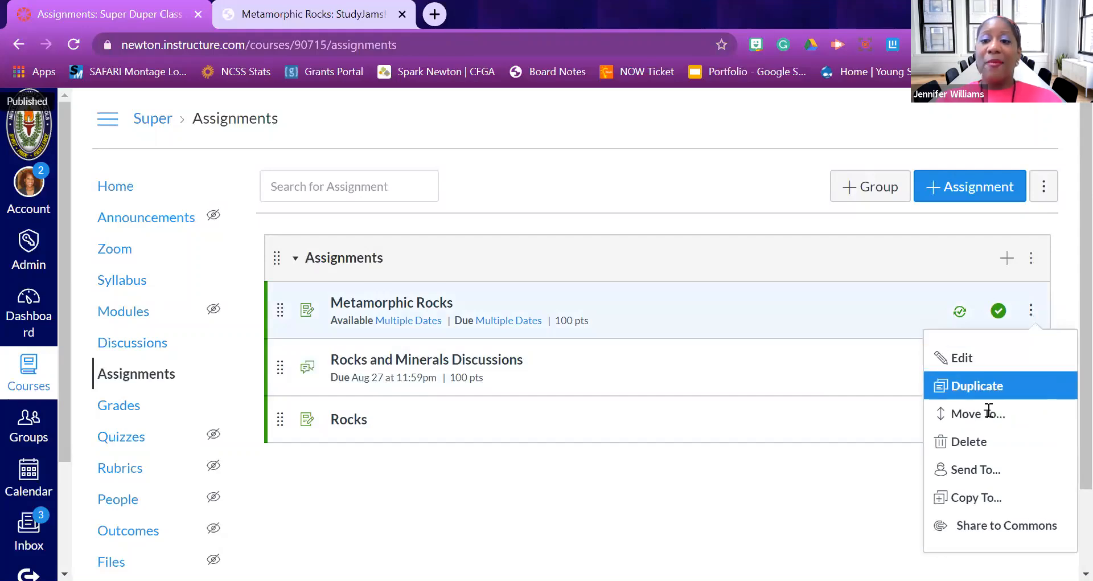
click(973, 471)
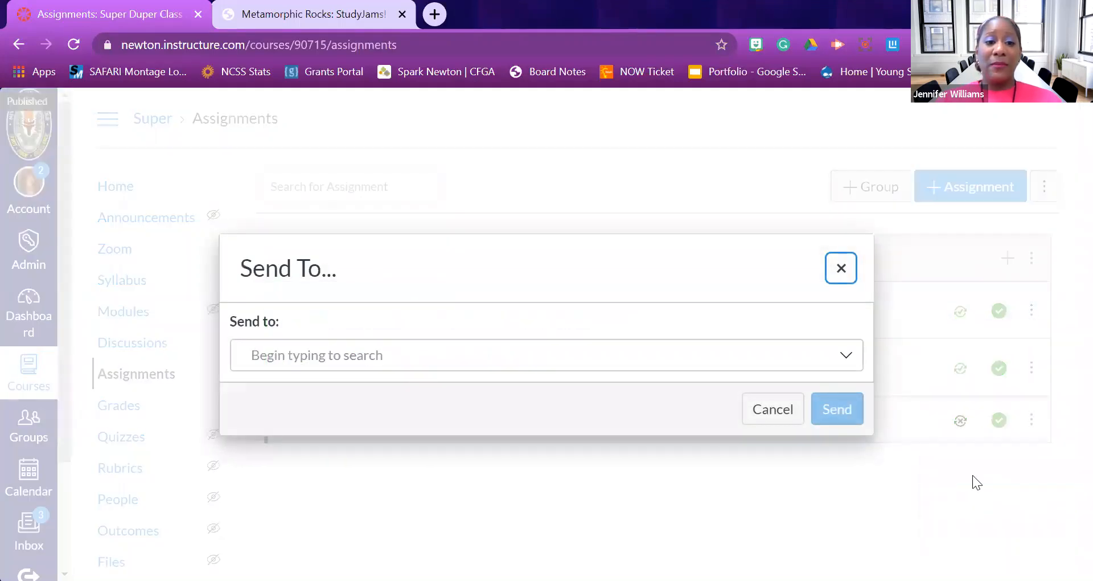
click(405, 358)
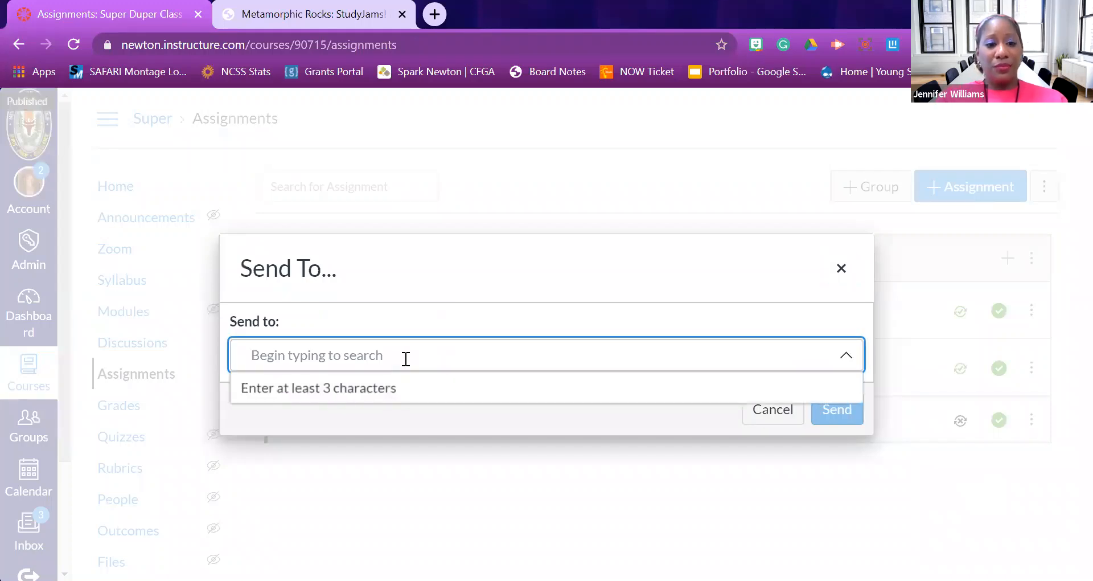
text(kas)
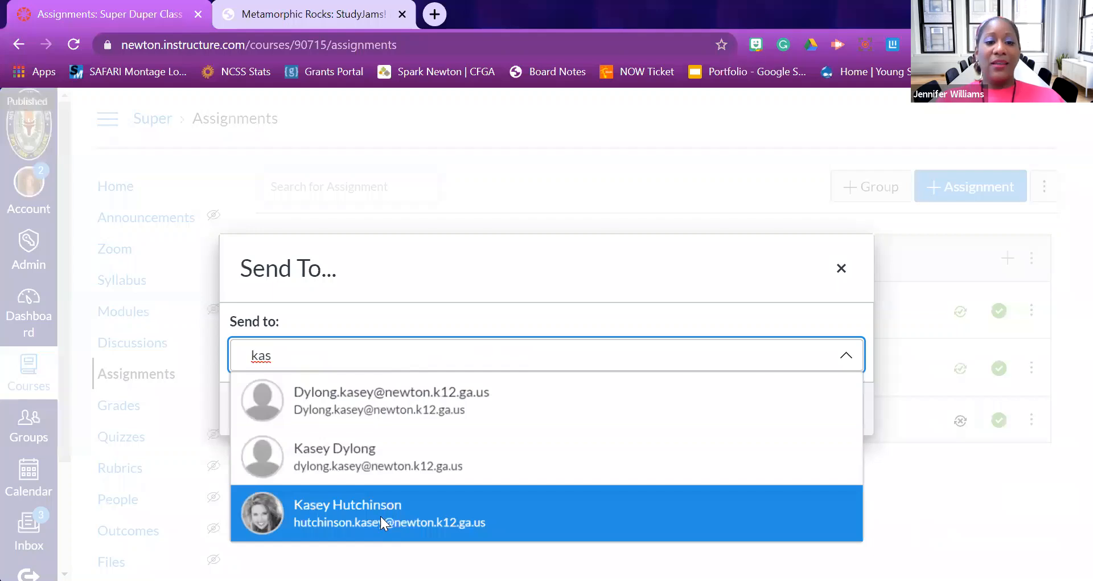
click(380, 516)
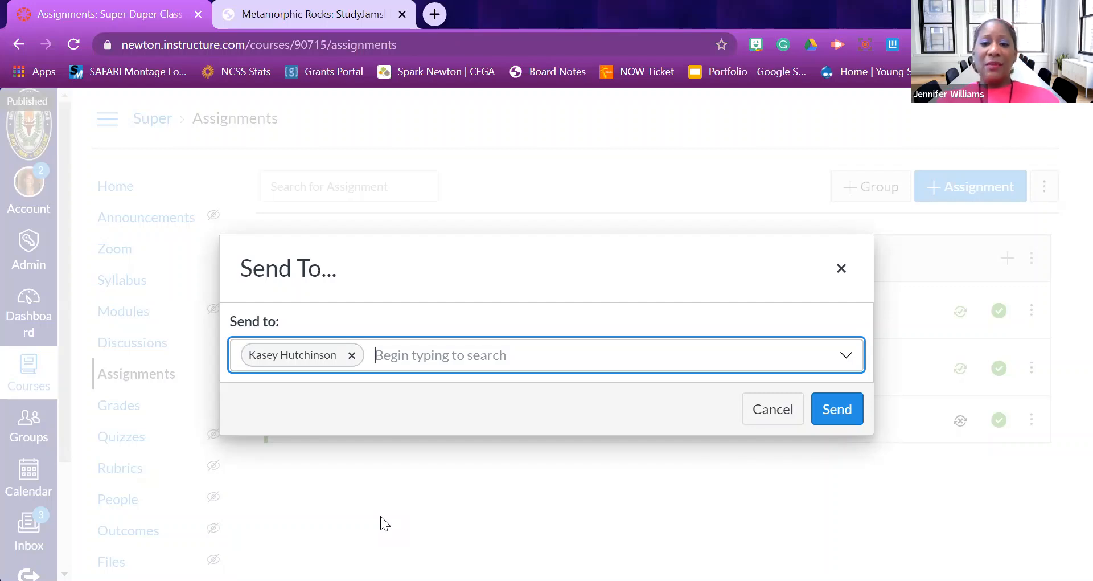
click(848, 412)
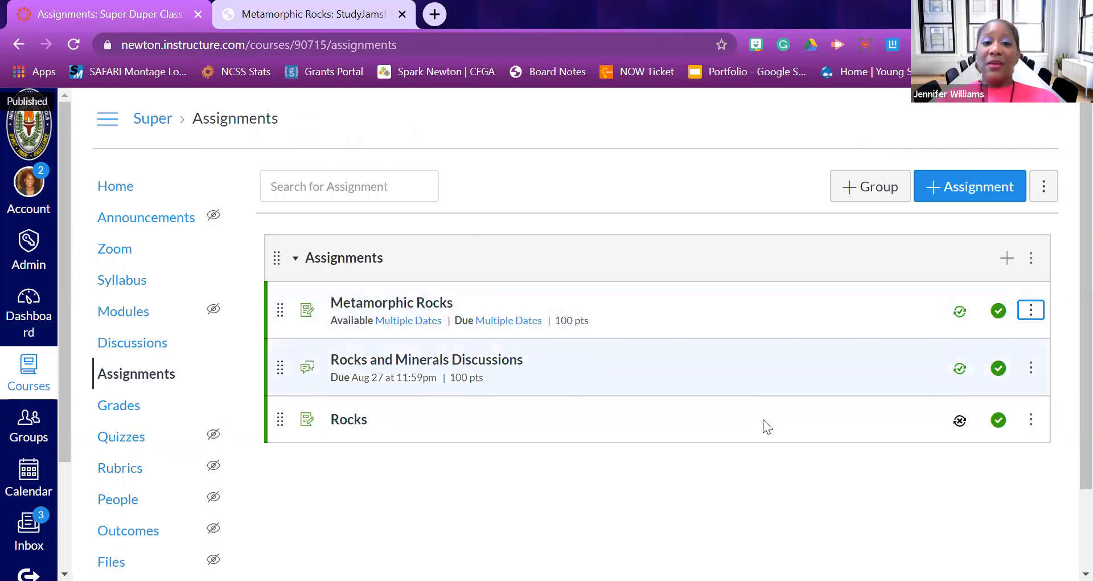
Open the Share to Commons form for the Metamorphic Rocks assignment and review its sharing, license, metadata and grade-level options.
click(1031, 312)
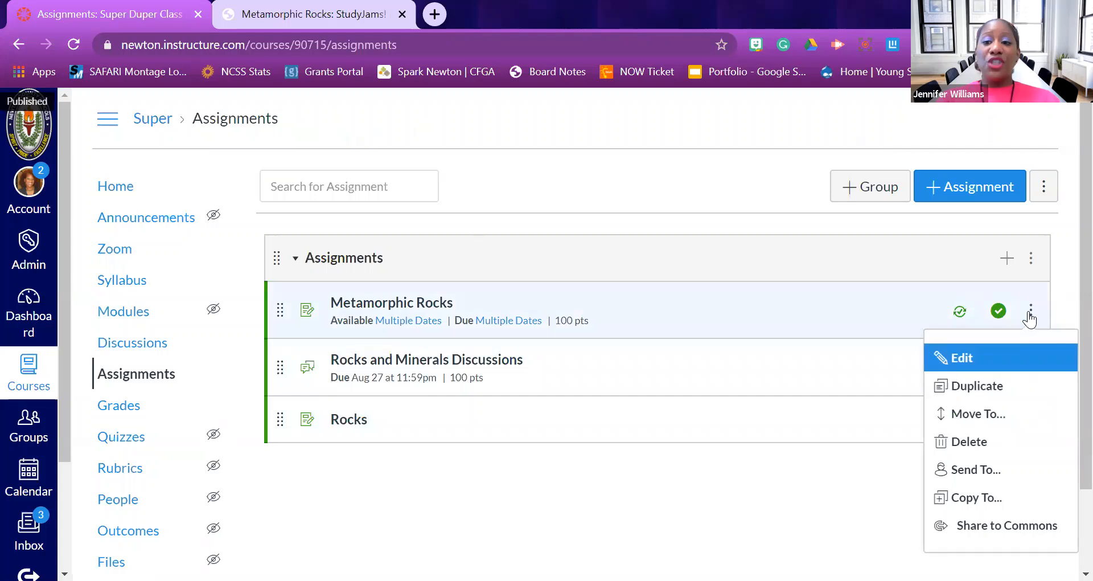
click(1023, 533)
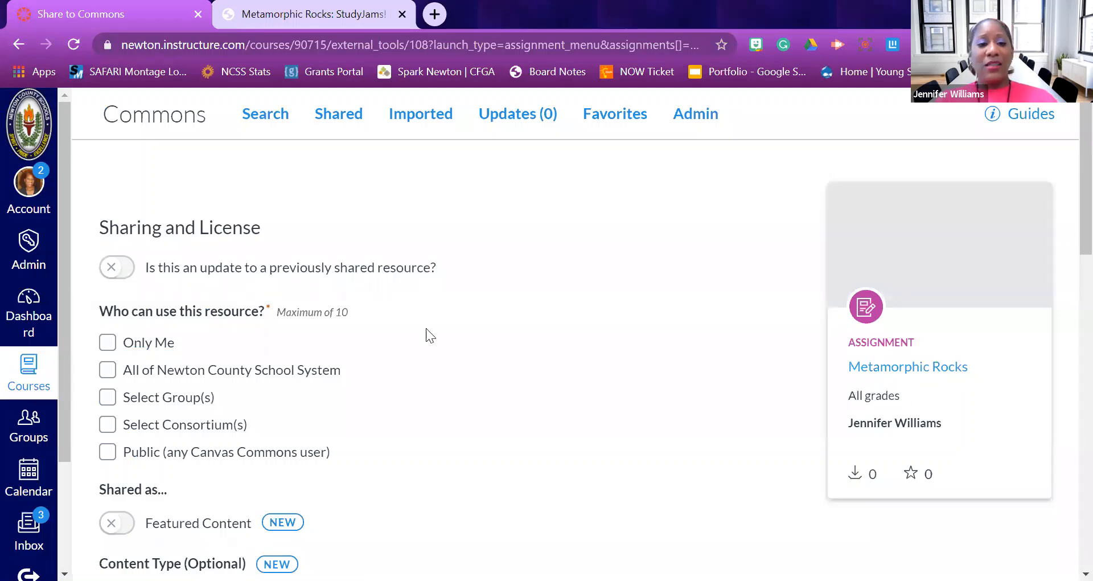
scroll(329, 370, down, 3)
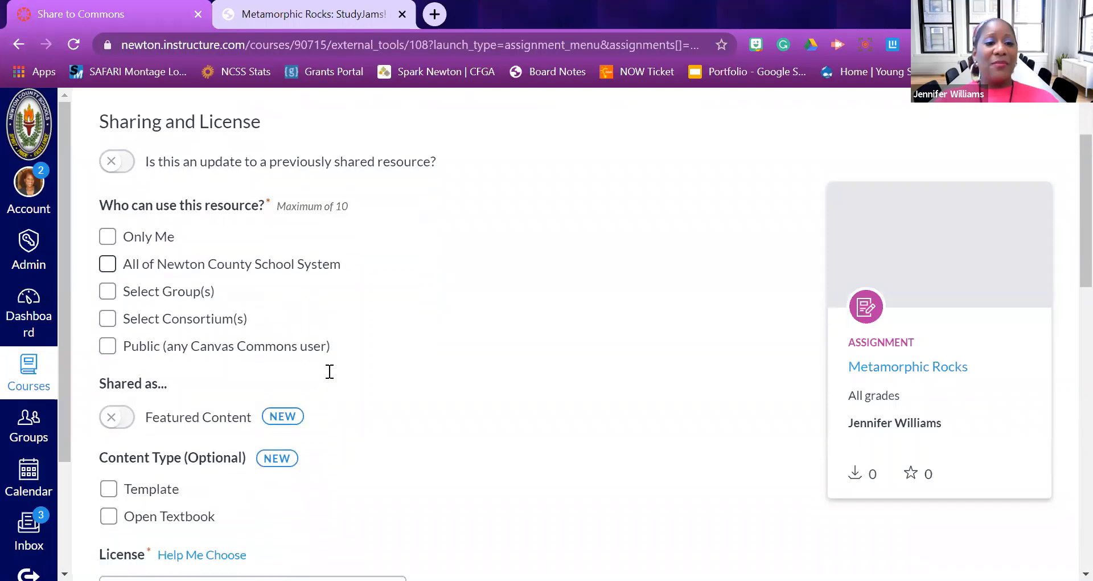
scroll(328, 372, down, 6)
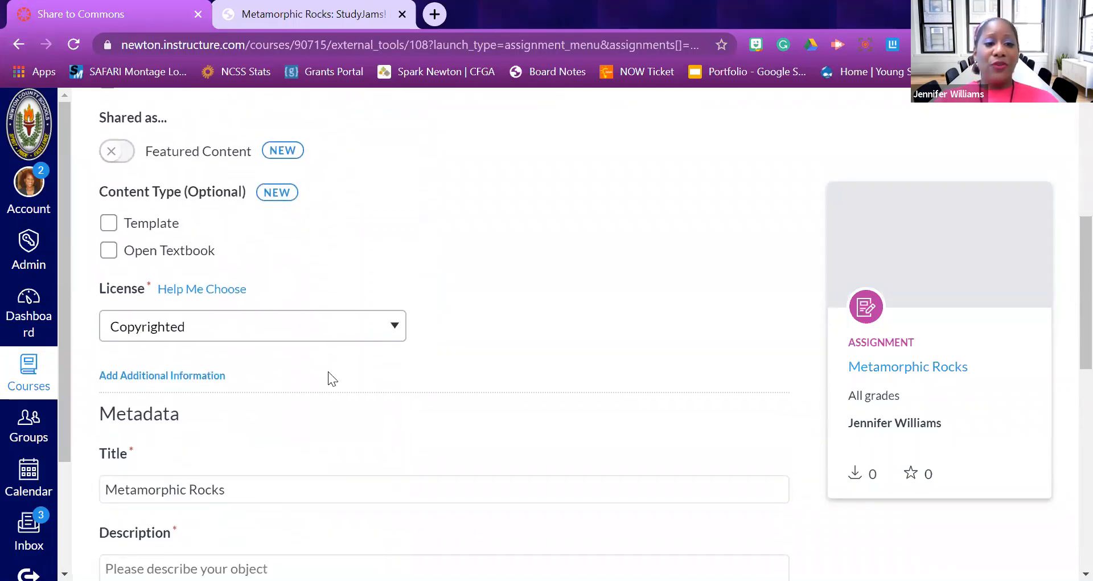
scroll(328, 373, down, 3)
scroll(310, 309, down, 2)
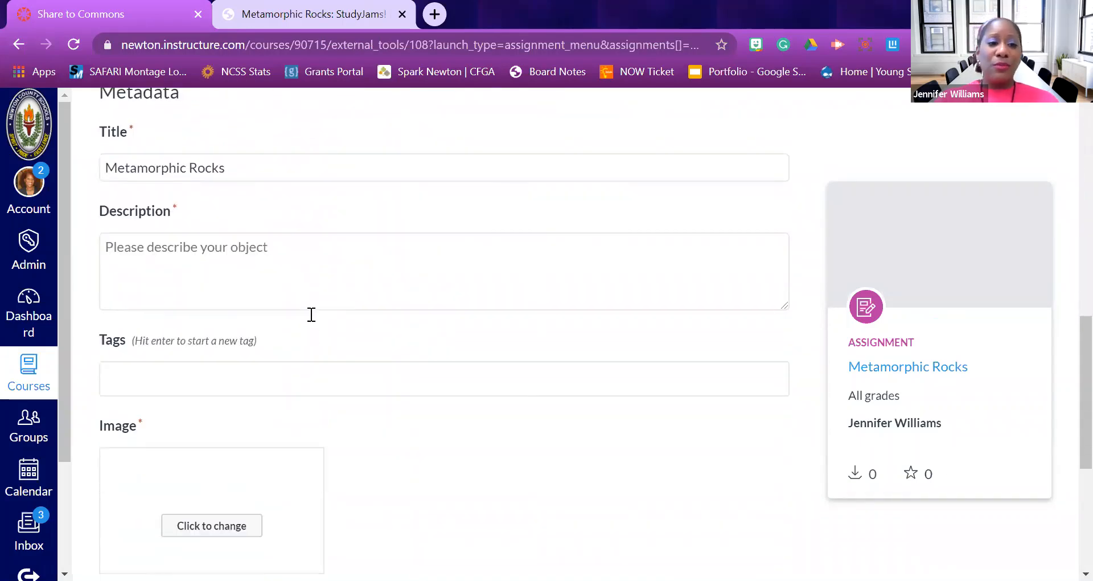
scroll(312, 314, down, 3)
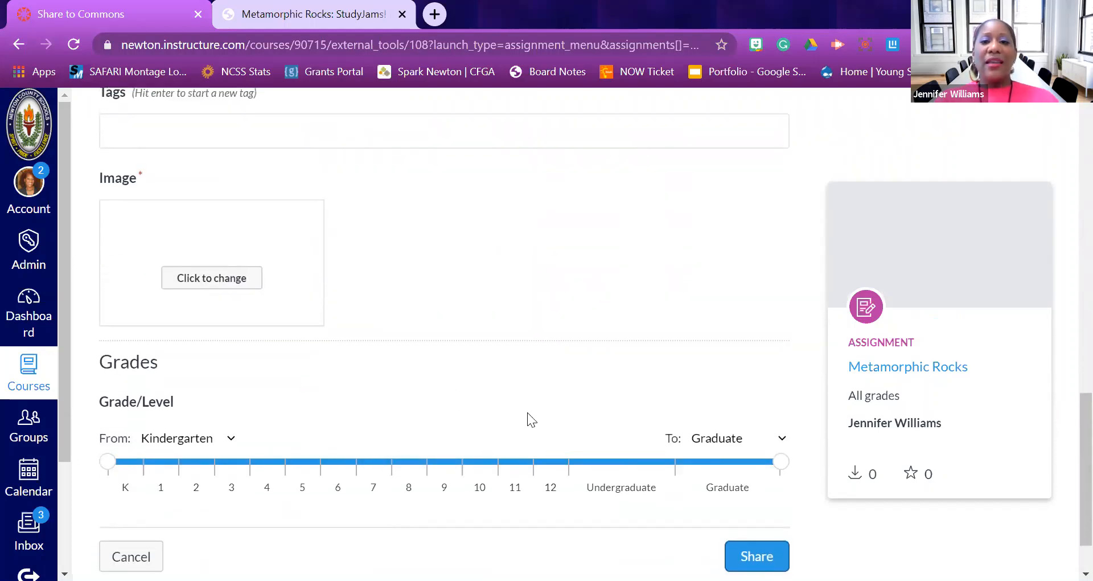
scroll(527, 412, up, 10)
scroll(527, 412, up, 6)
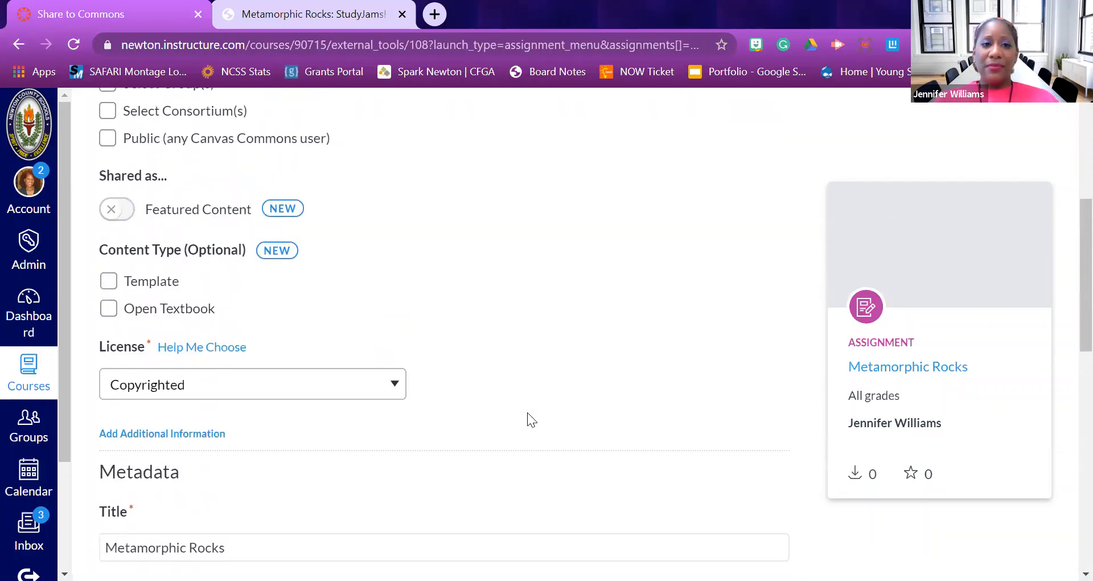